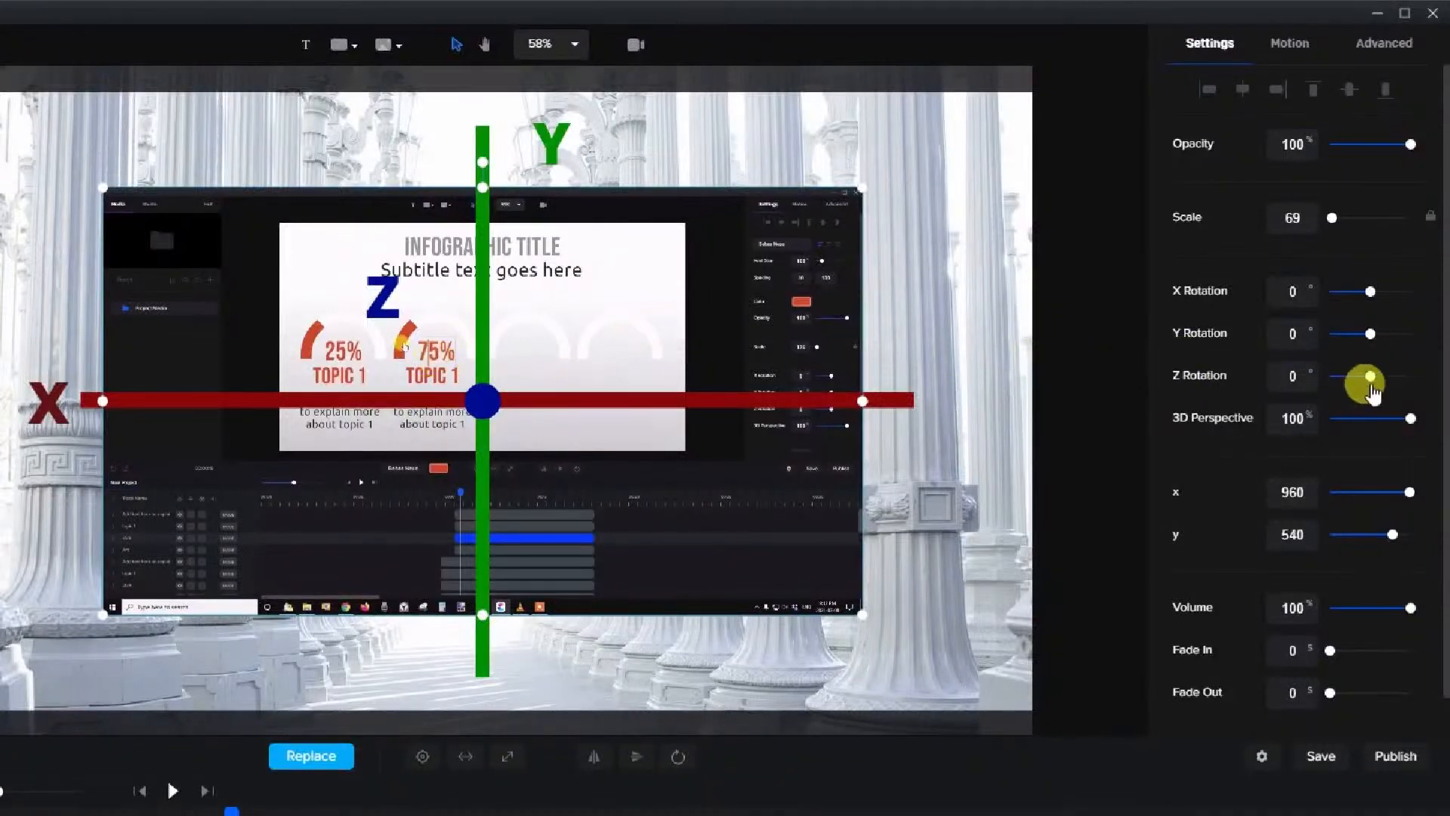
Try the Z, X and Y rotations on the Curved infographic tutorial clip, turning Y as far as -360°, and reset Y Rotation to 0
left_click_drag(1370, 375, 1367, 377)
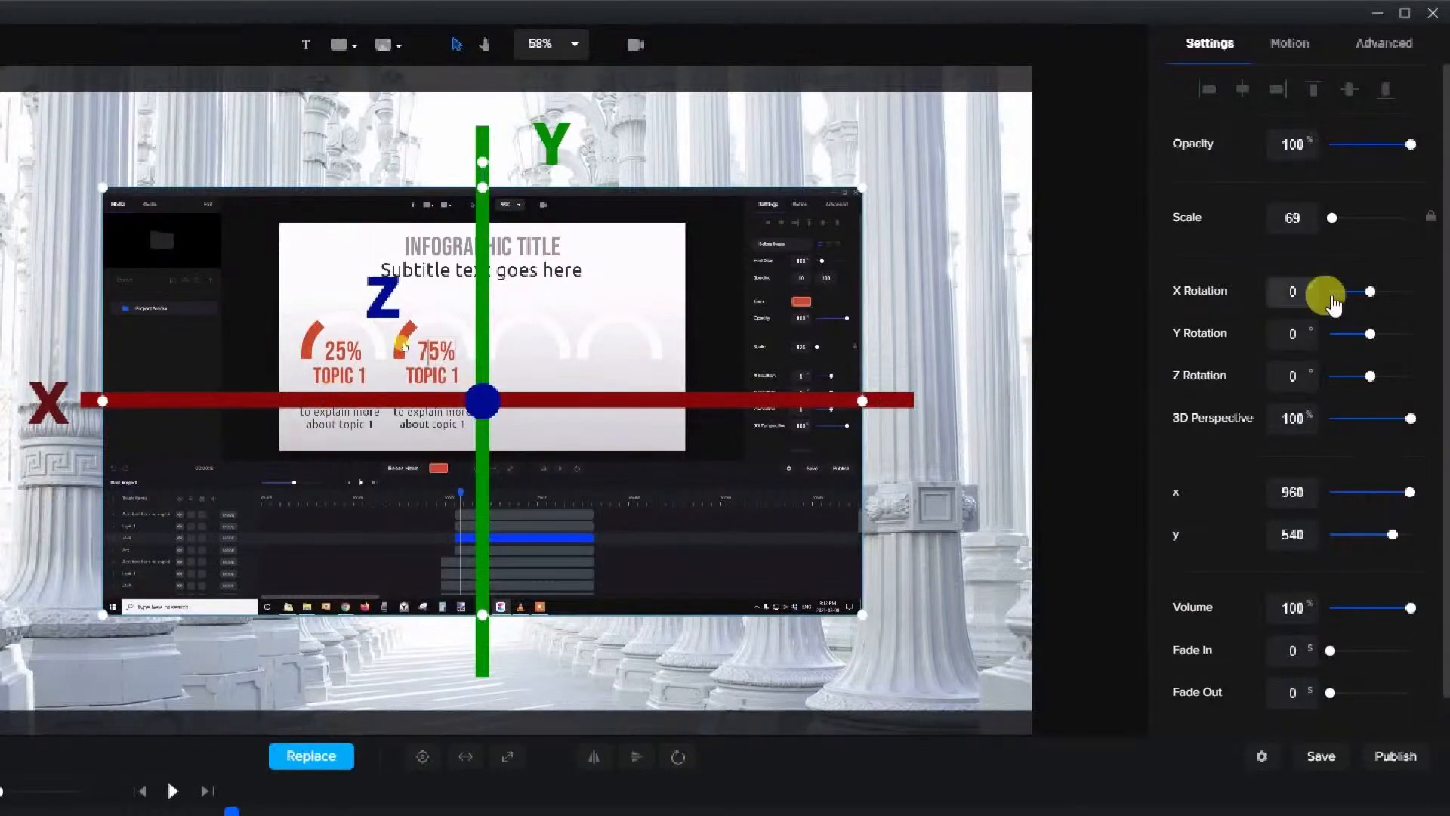
mouse_move(1363, 290)
left_mouse_down()
mouse_move(1339, 284)
mouse_move(1373, 290)
mouse_move(1373, 306)
left_mouse_up()
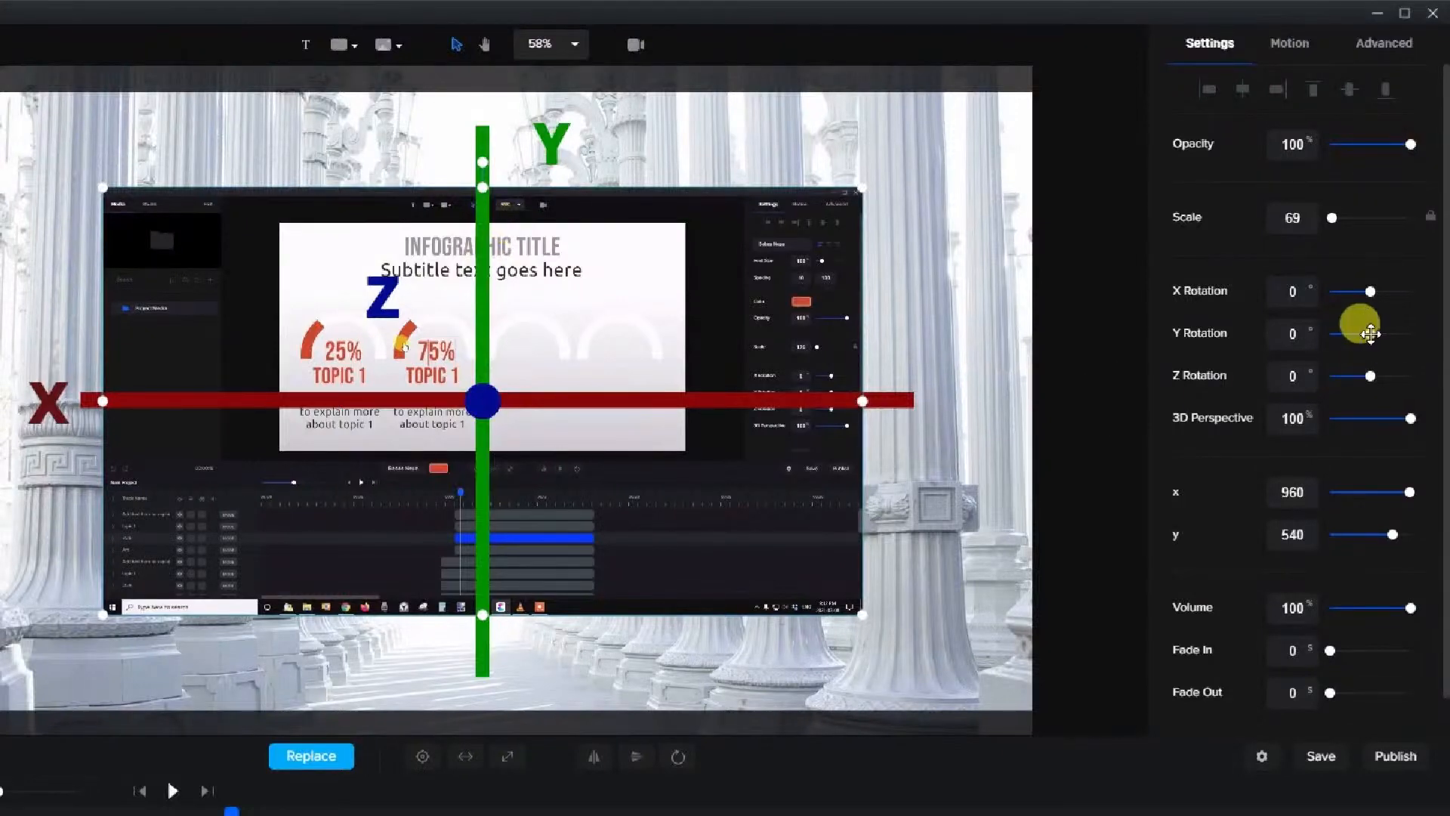
mouse_move(1370, 333)
left_mouse_down()
mouse_move(1358, 330)
mouse_move(1361, 347)
mouse_move(1359, 334)
left_mouse_up()
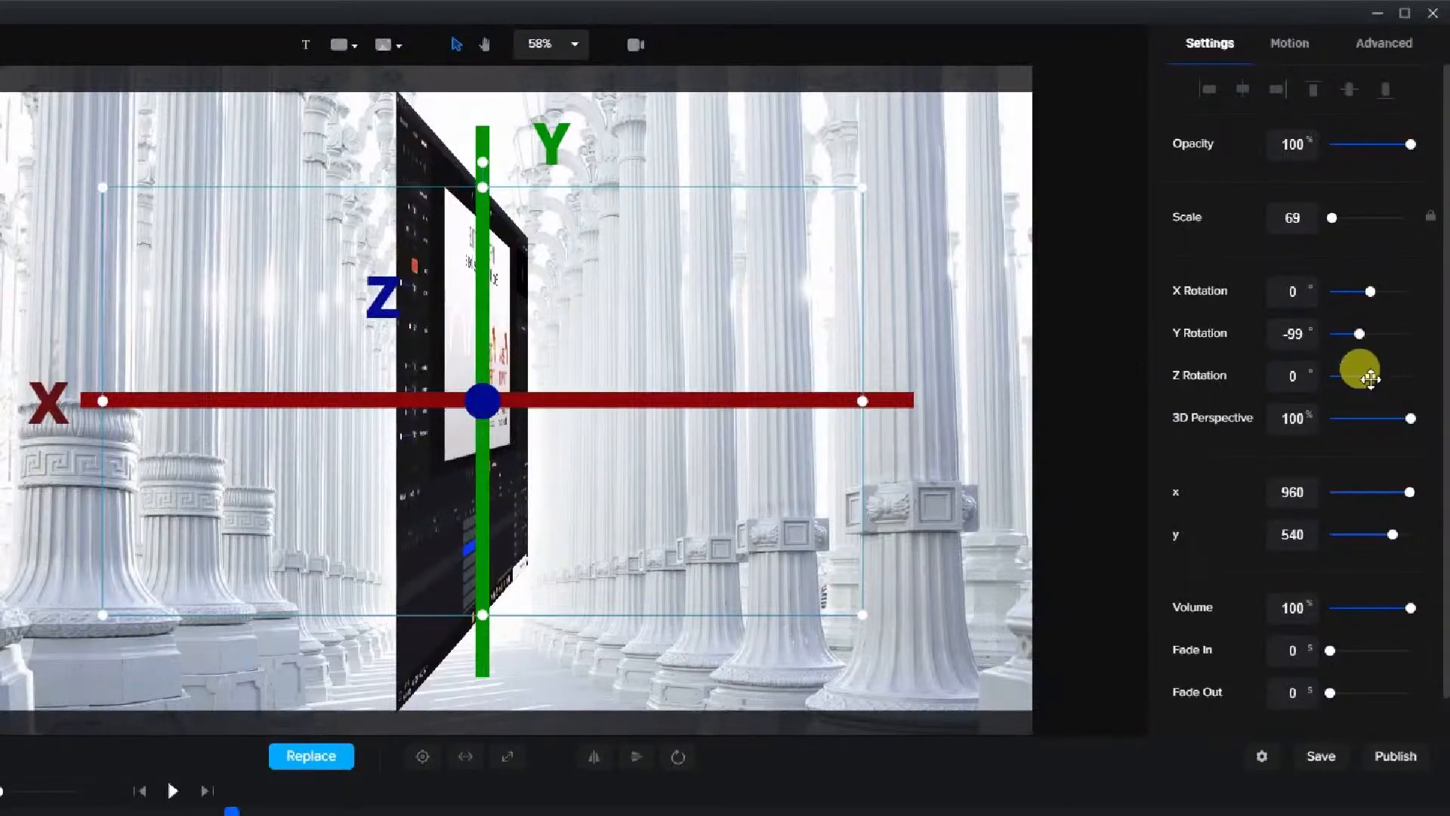
left_click_drag(1370, 377, 1349, 336)
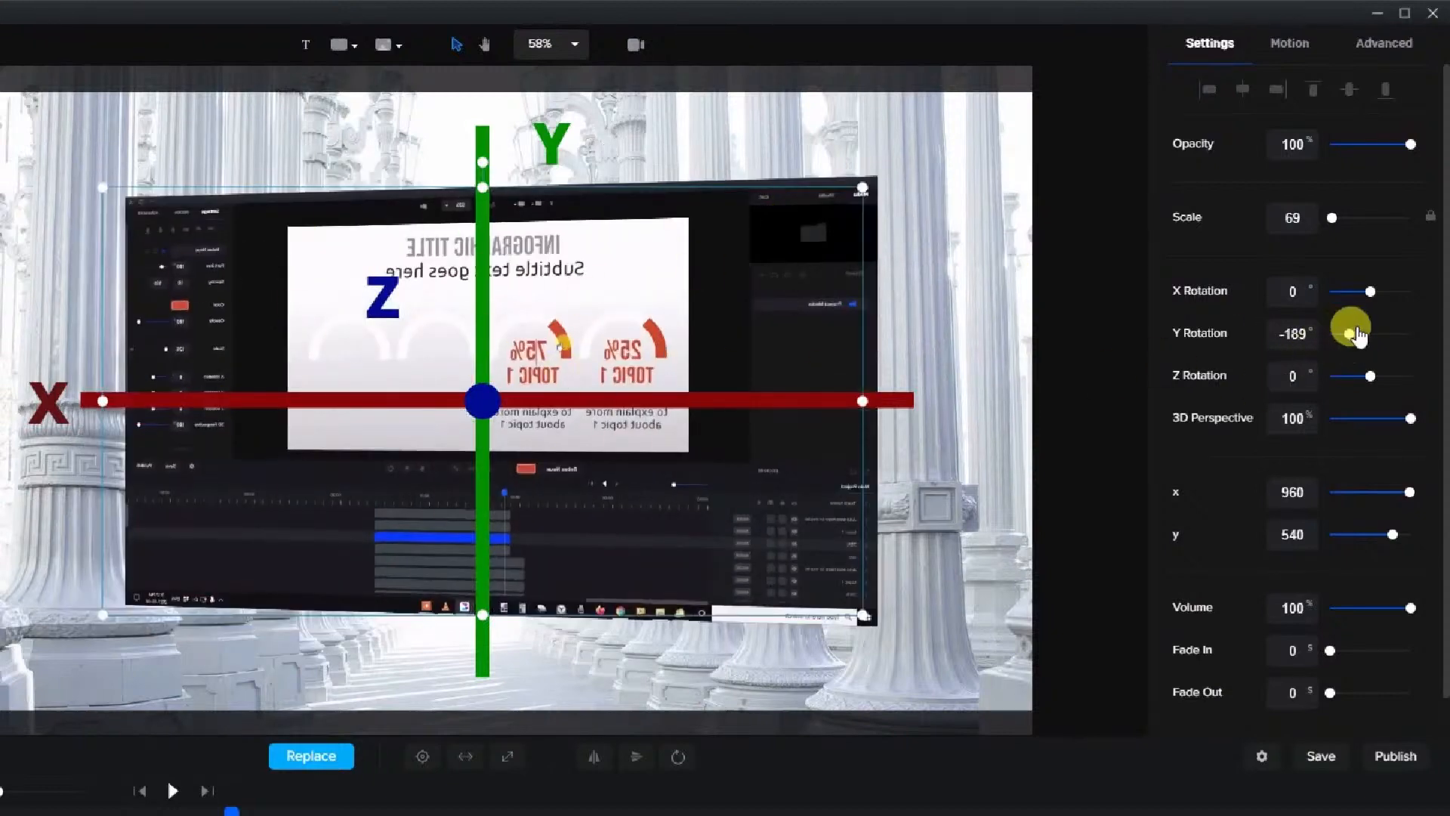
left_click_drag(1351, 337, 1320, 333)
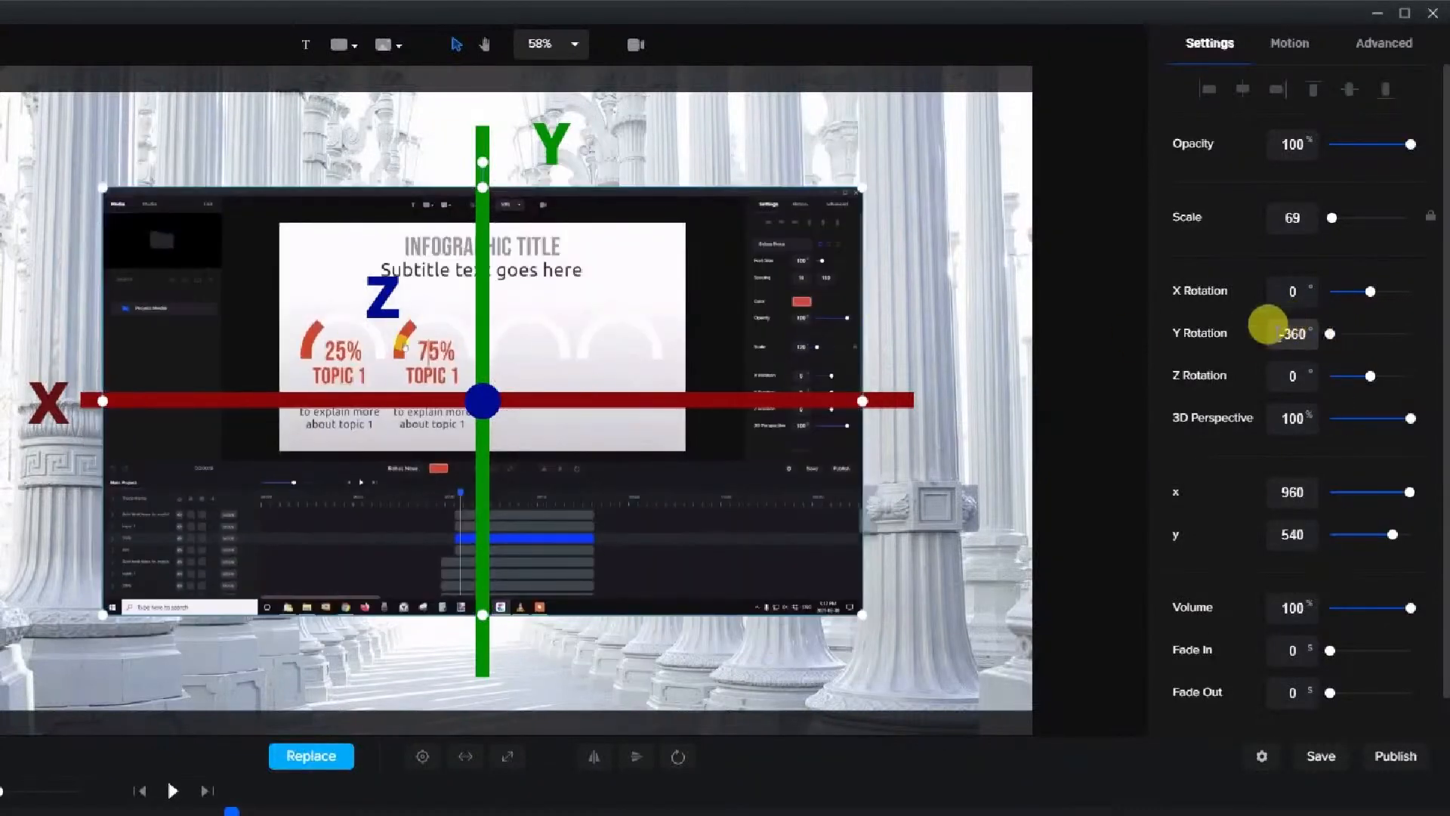
double_click(1295, 333)
type("0")
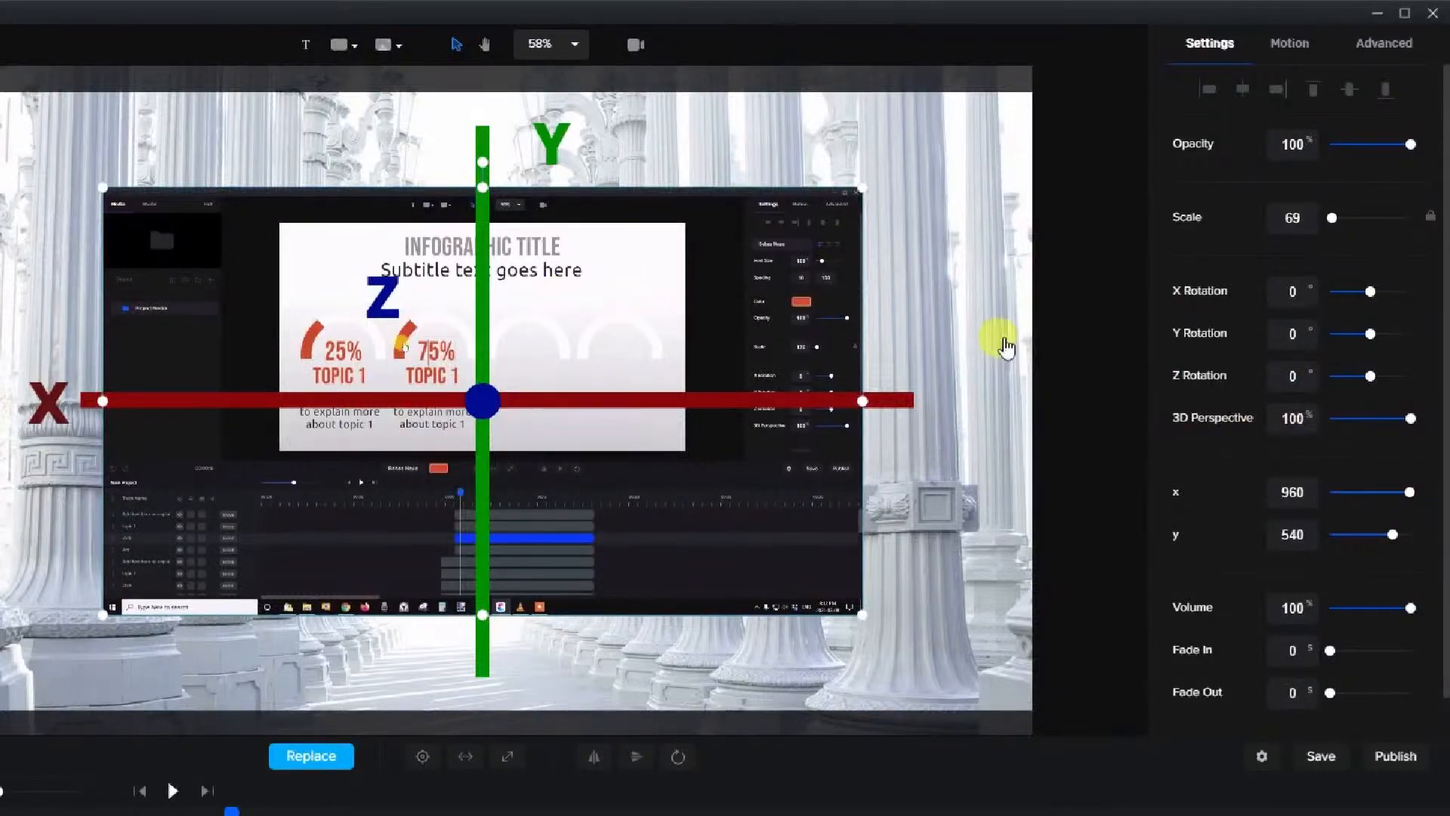
Try a 63° Y Rotation with varied 3D Perspective on the clip, and reset Y Rotation to 0
mouse_move(1370, 332)
left_mouse_down()
mouse_move(1340, 327)
mouse_move(1377, 336)
left_mouse_up()
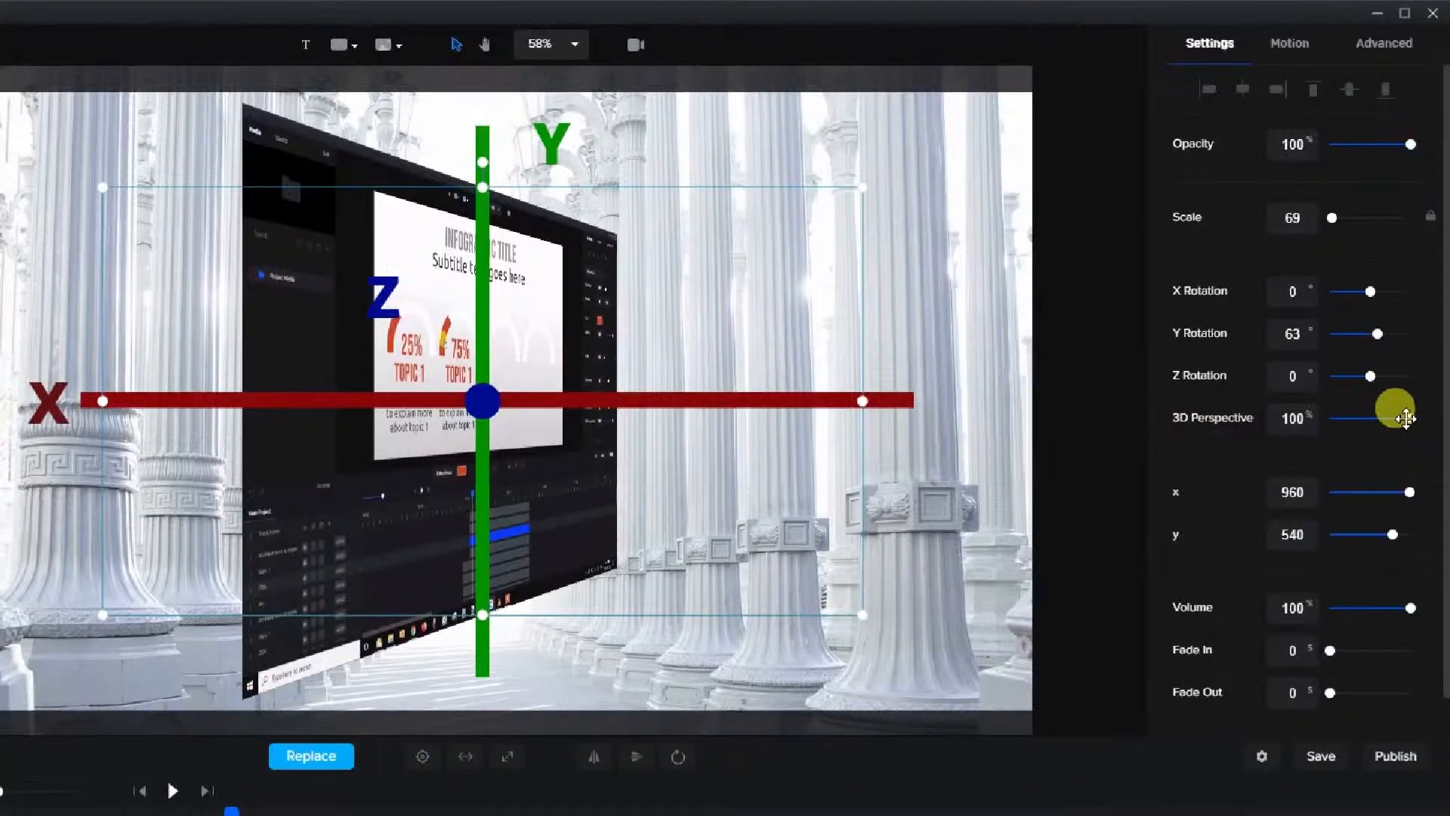
mouse_move(1407, 417)
left_mouse_down()
mouse_move(1370, 423)
mouse_move(1417, 430)
left_mouse_up()
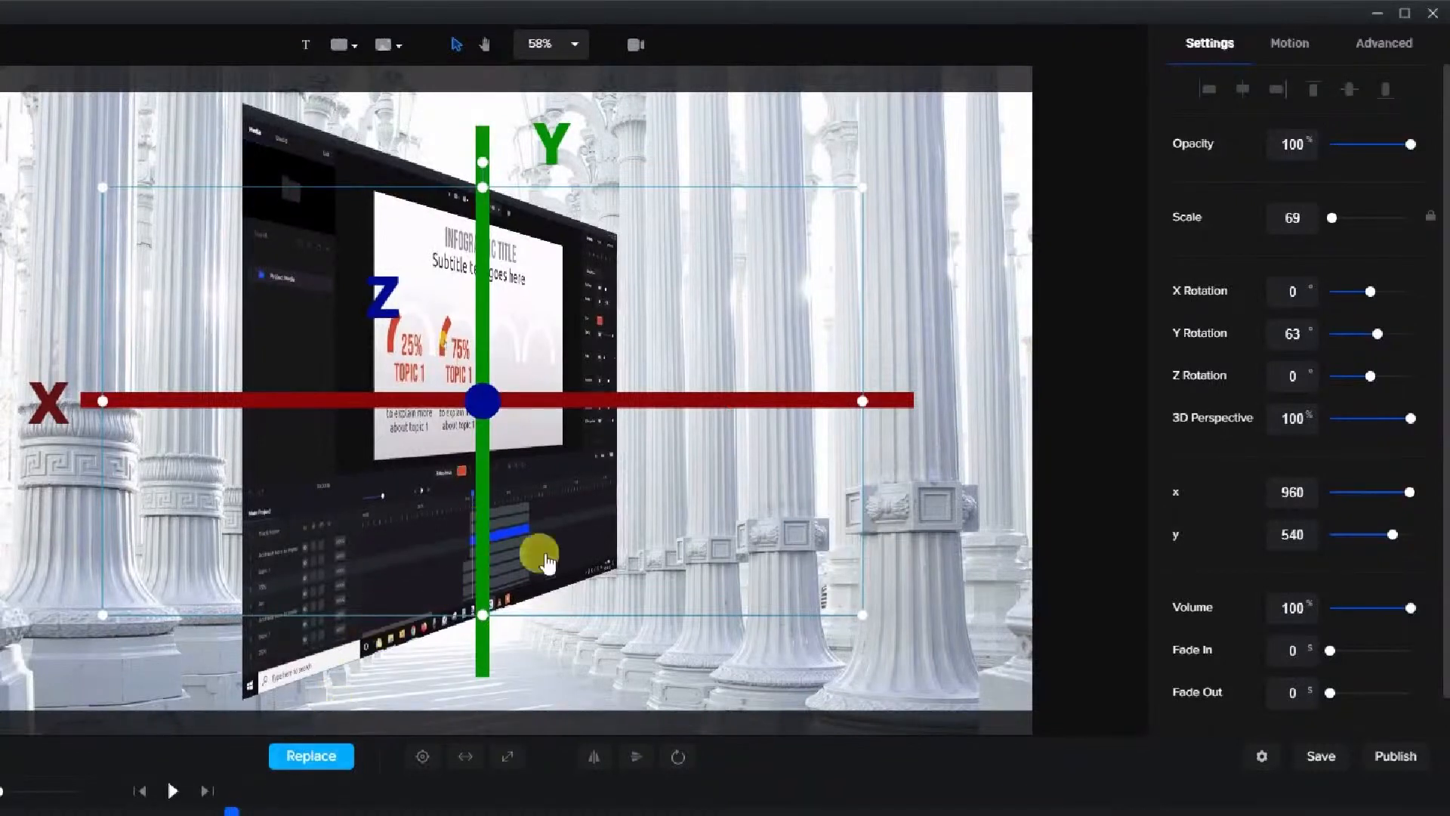
double_click(1307, 331)
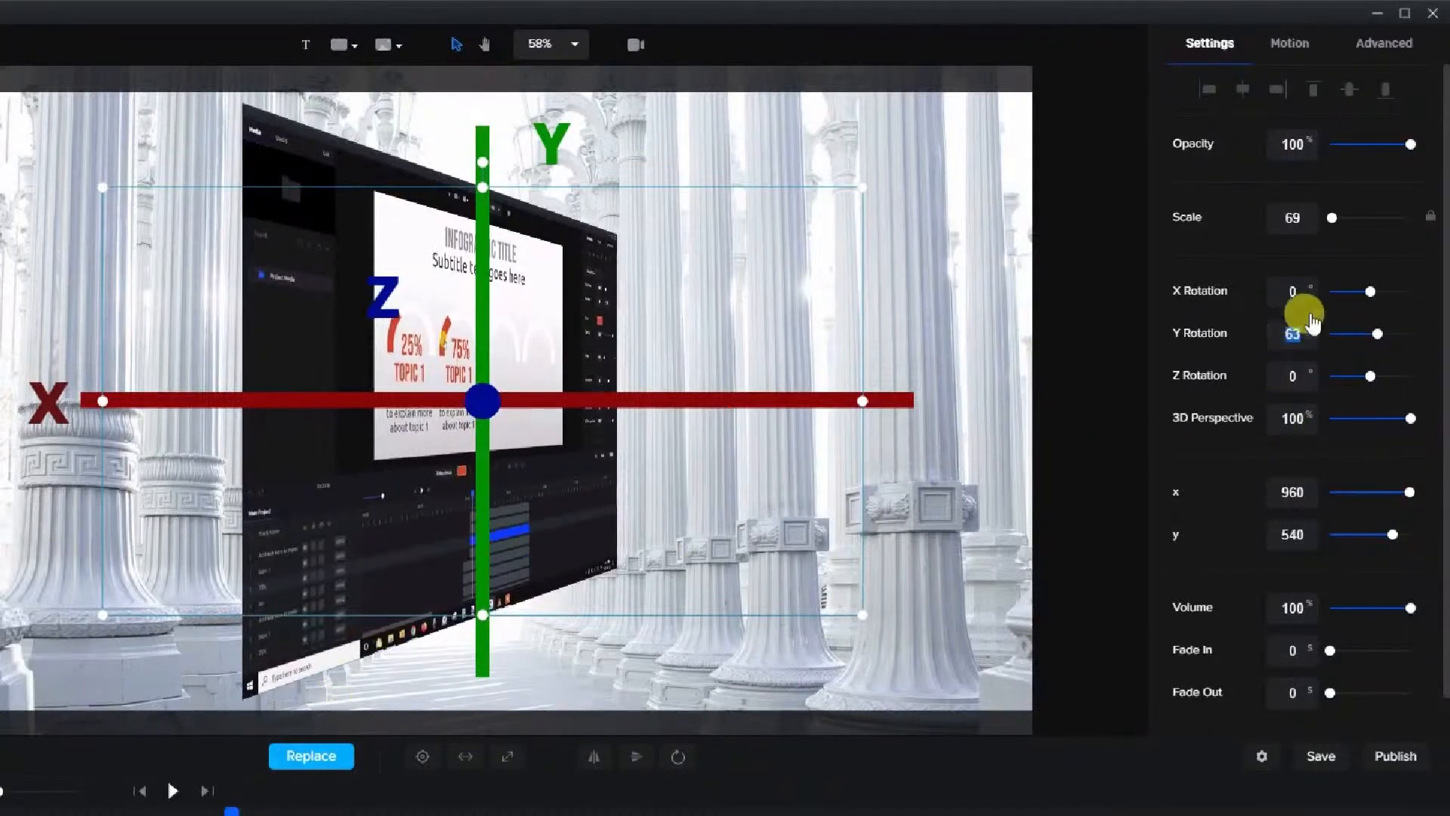
type("0")
key("Return")
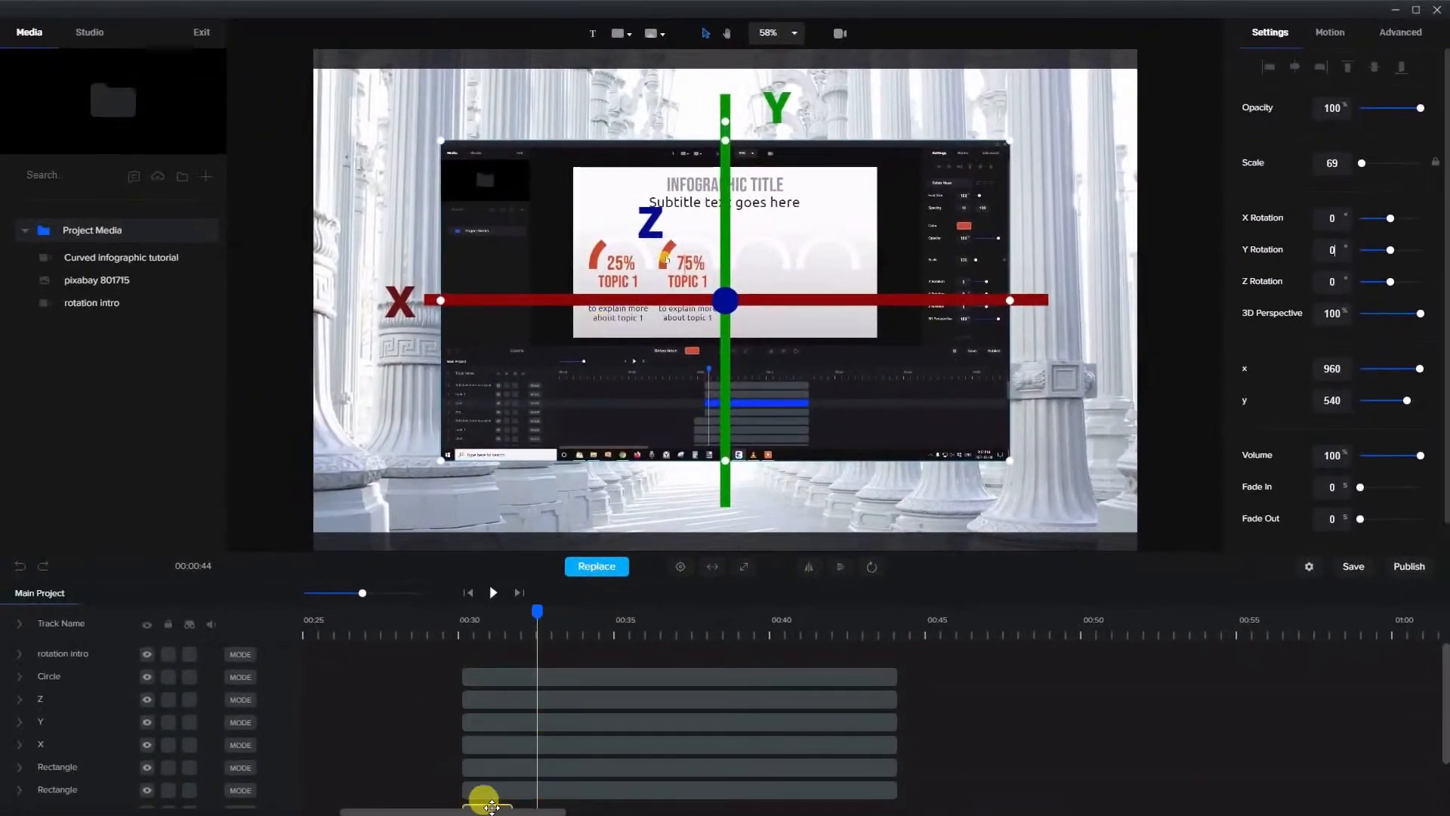
Preview the Curved infographic tutorial clip from its start on the timeline
left_click_drag(478, 810, 463, 810)
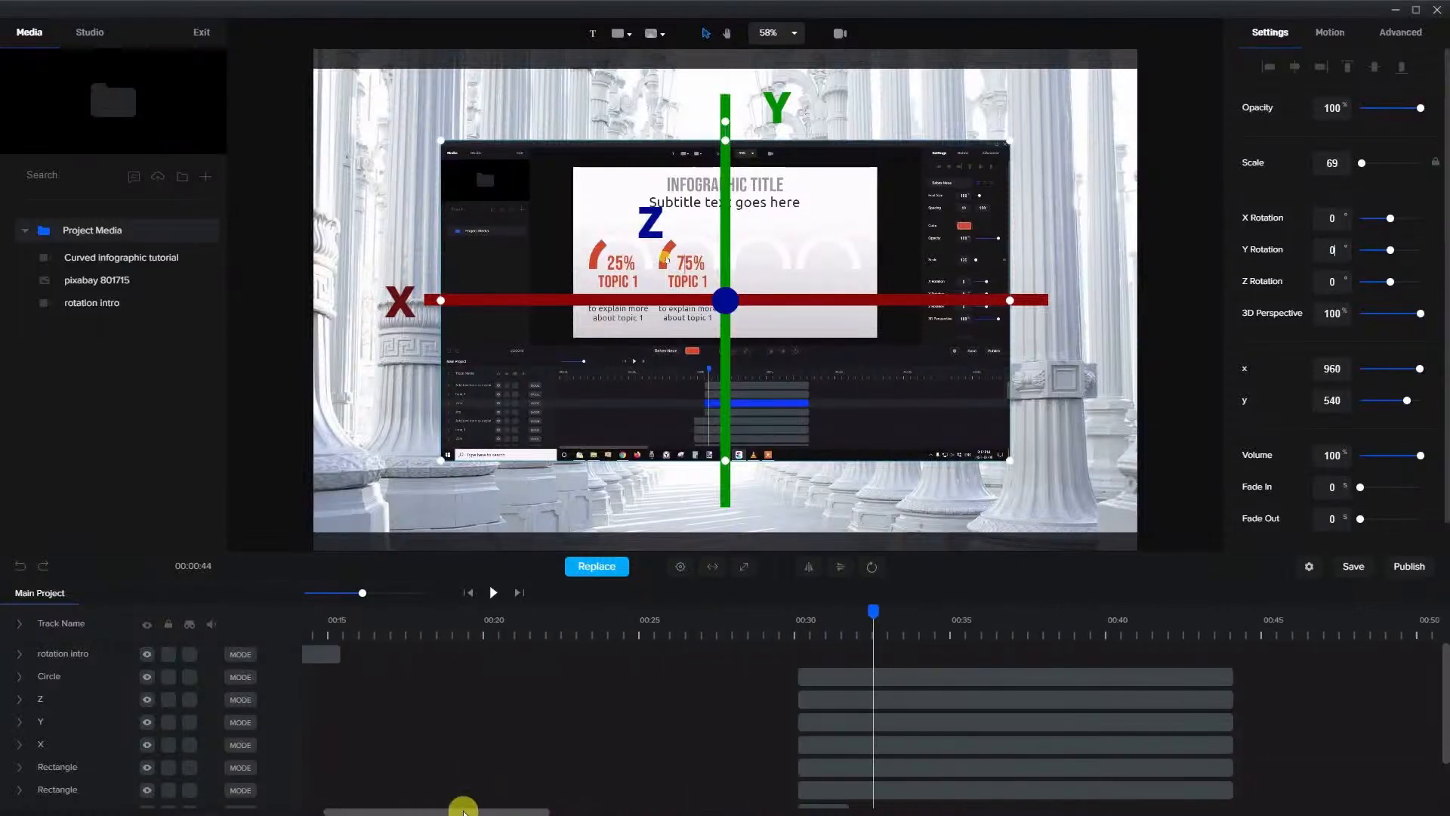
left_click(550, 640)
scroll(524, 648, "down", 1)
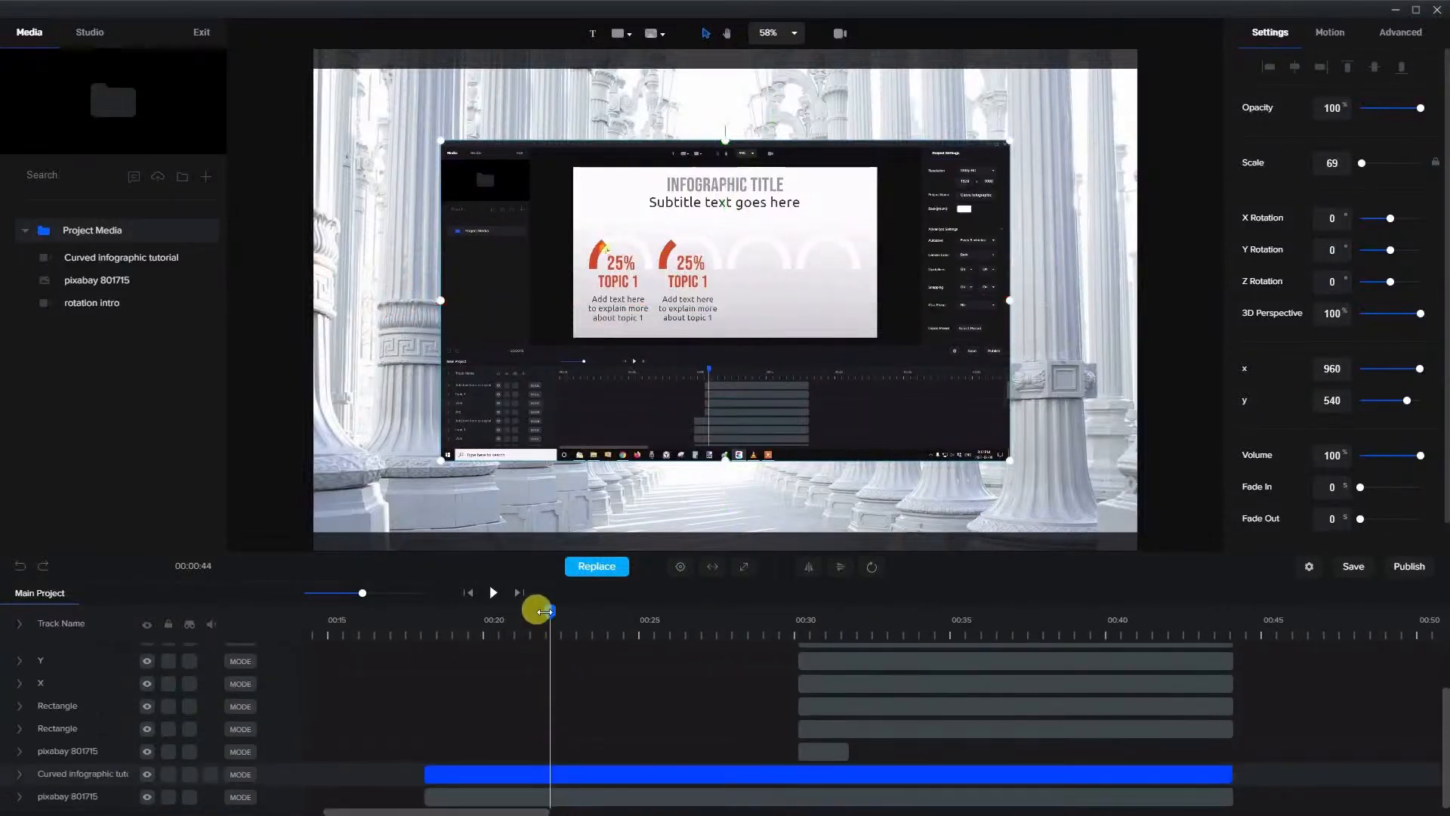
left_click_drag(468, 623, 428, 622)
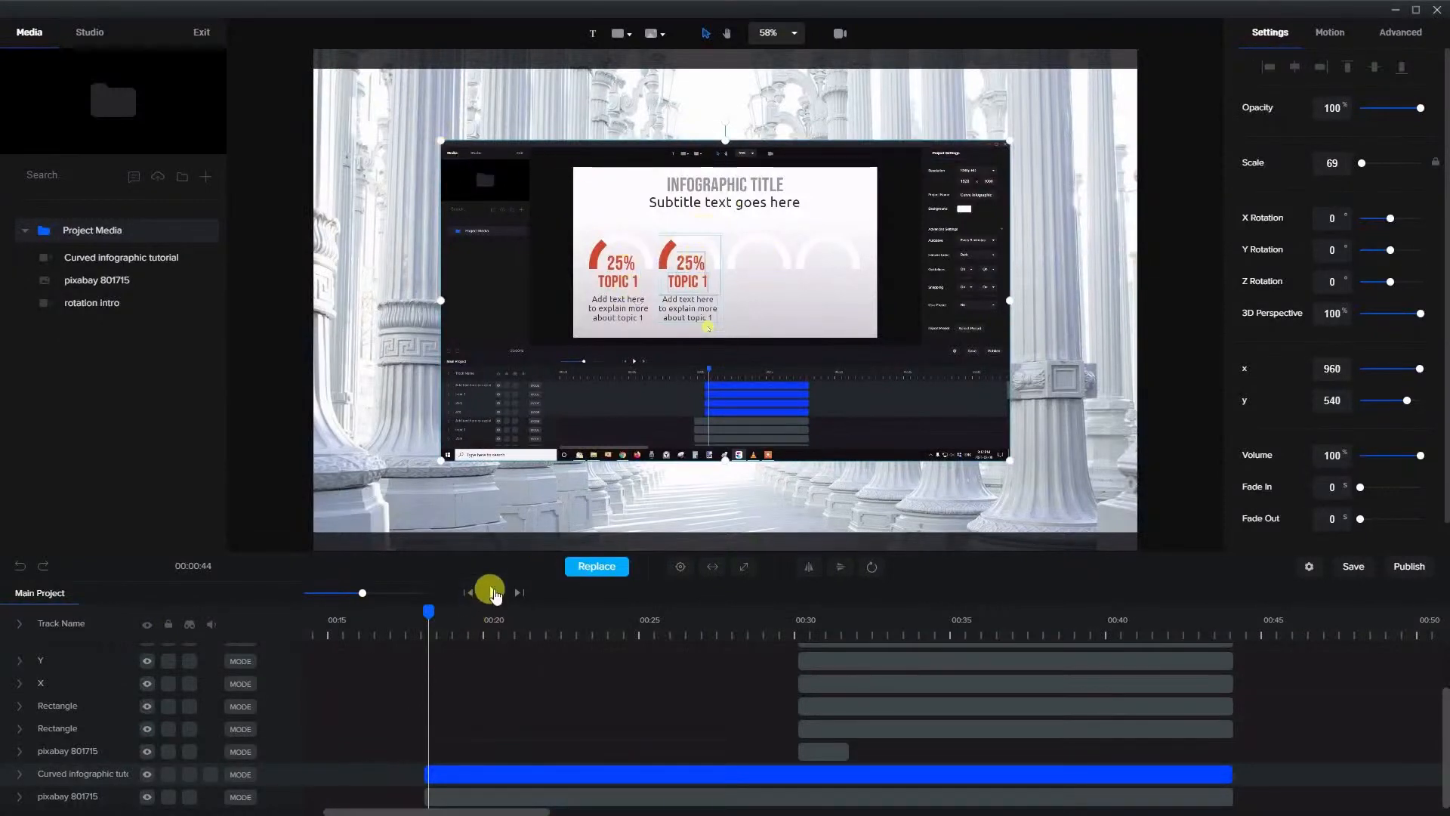
left_click(492, 594)
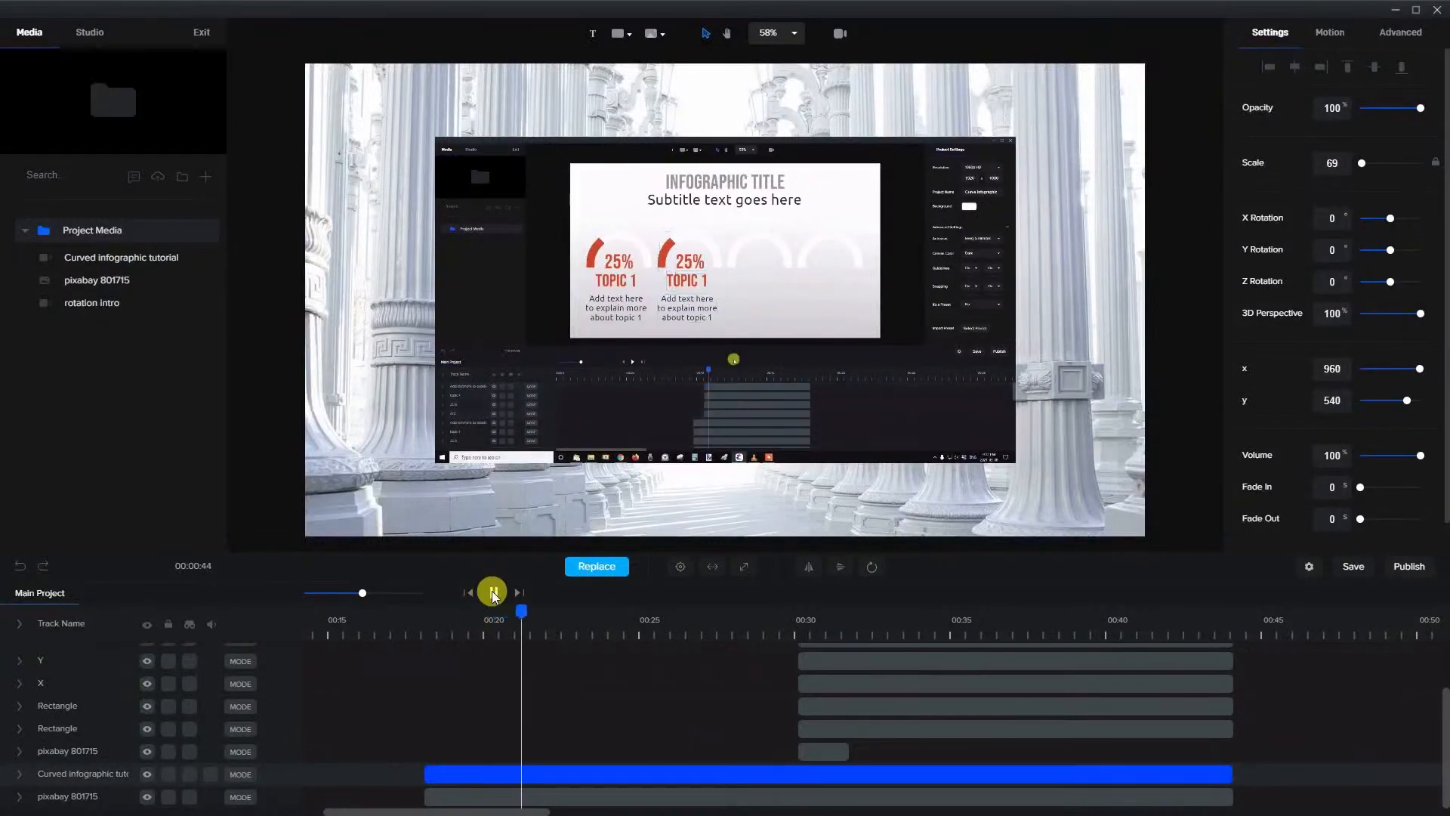
left_click(493, 594)
Apply the Back Slide Left entrance motion to the Curved infographic tutorial clip
left_click(521, 703)
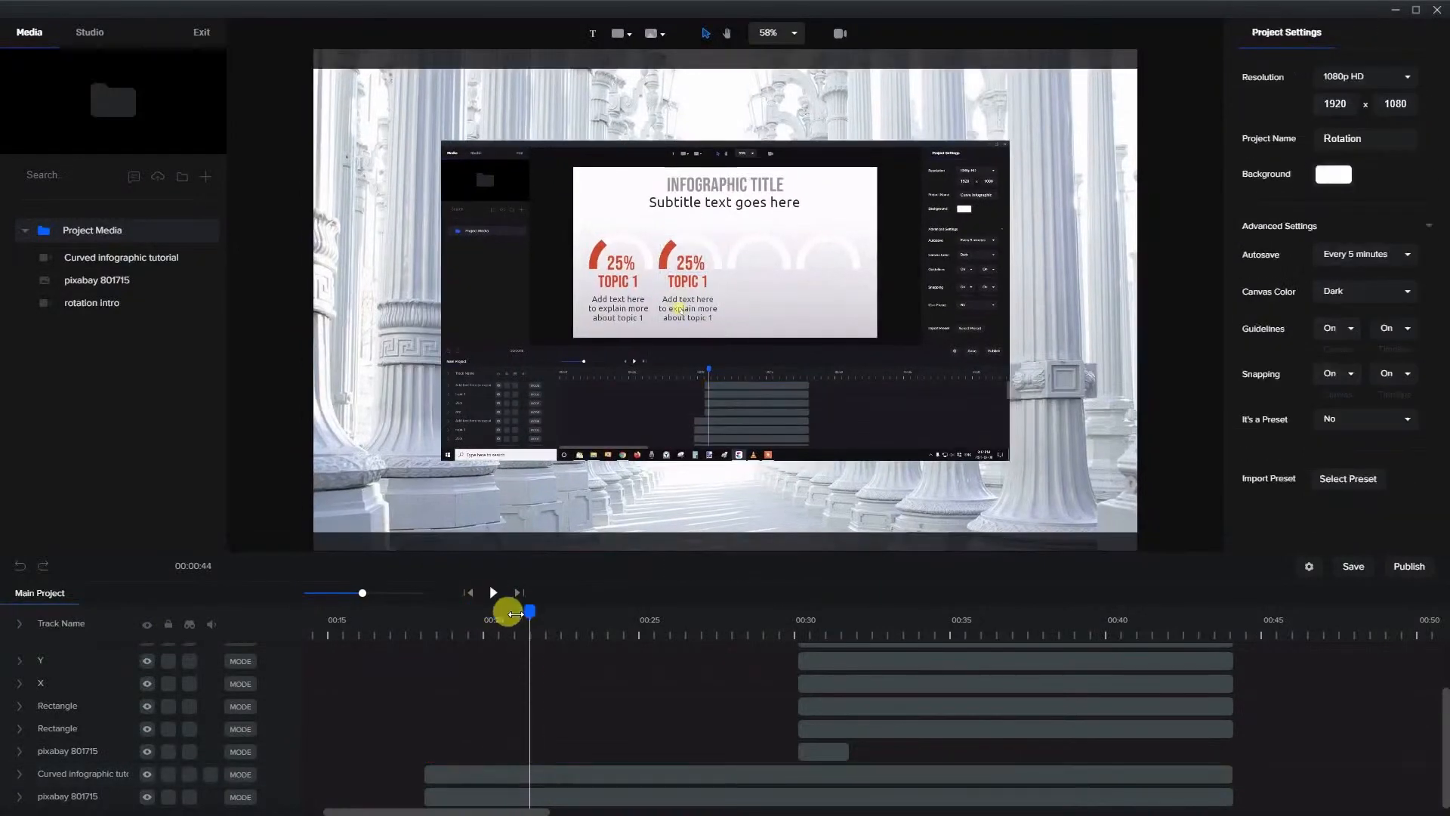
left_click_drag(516, 614, 476, 621)
left_click(448, 773)
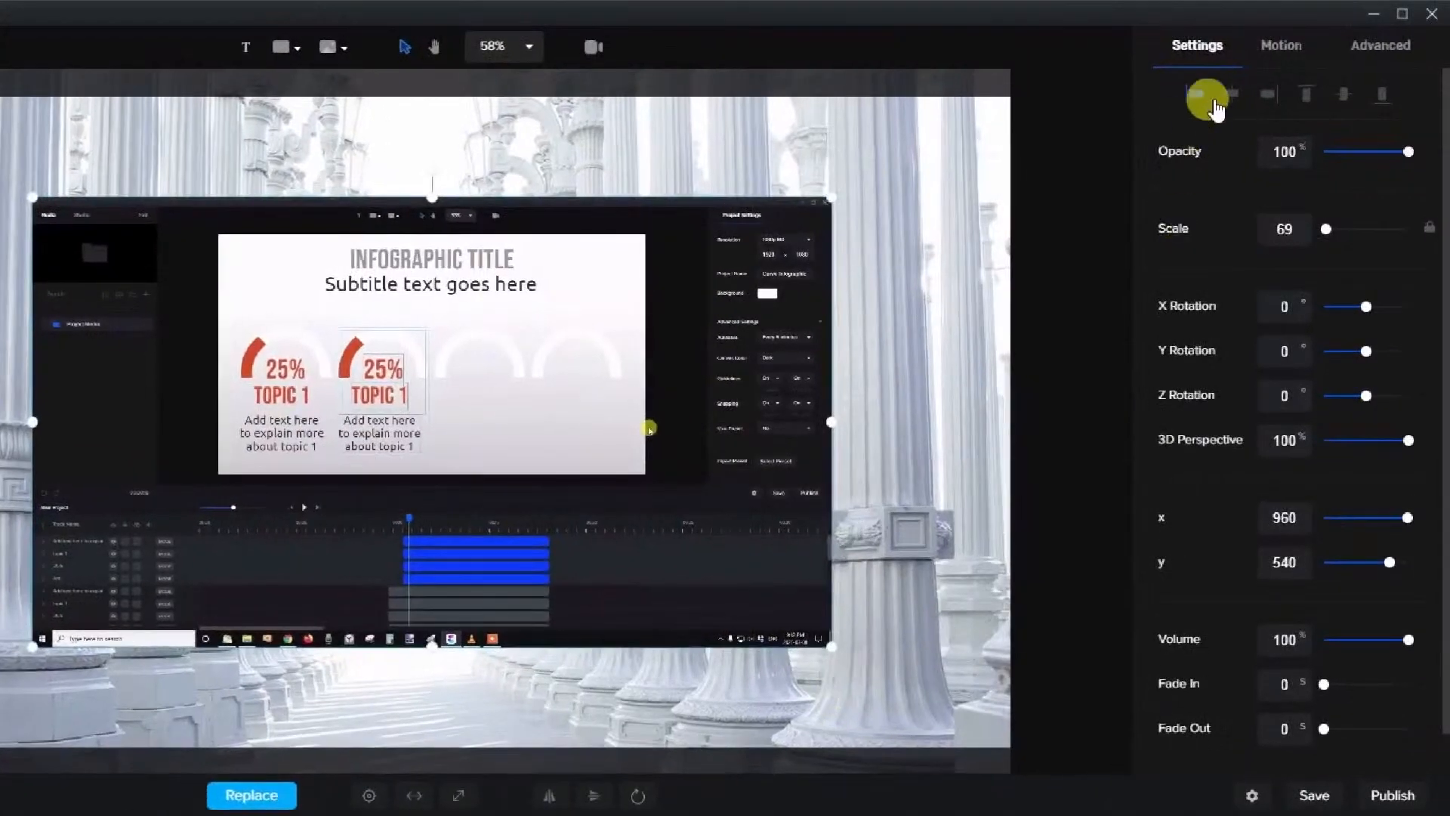
left_click(1276, 46)
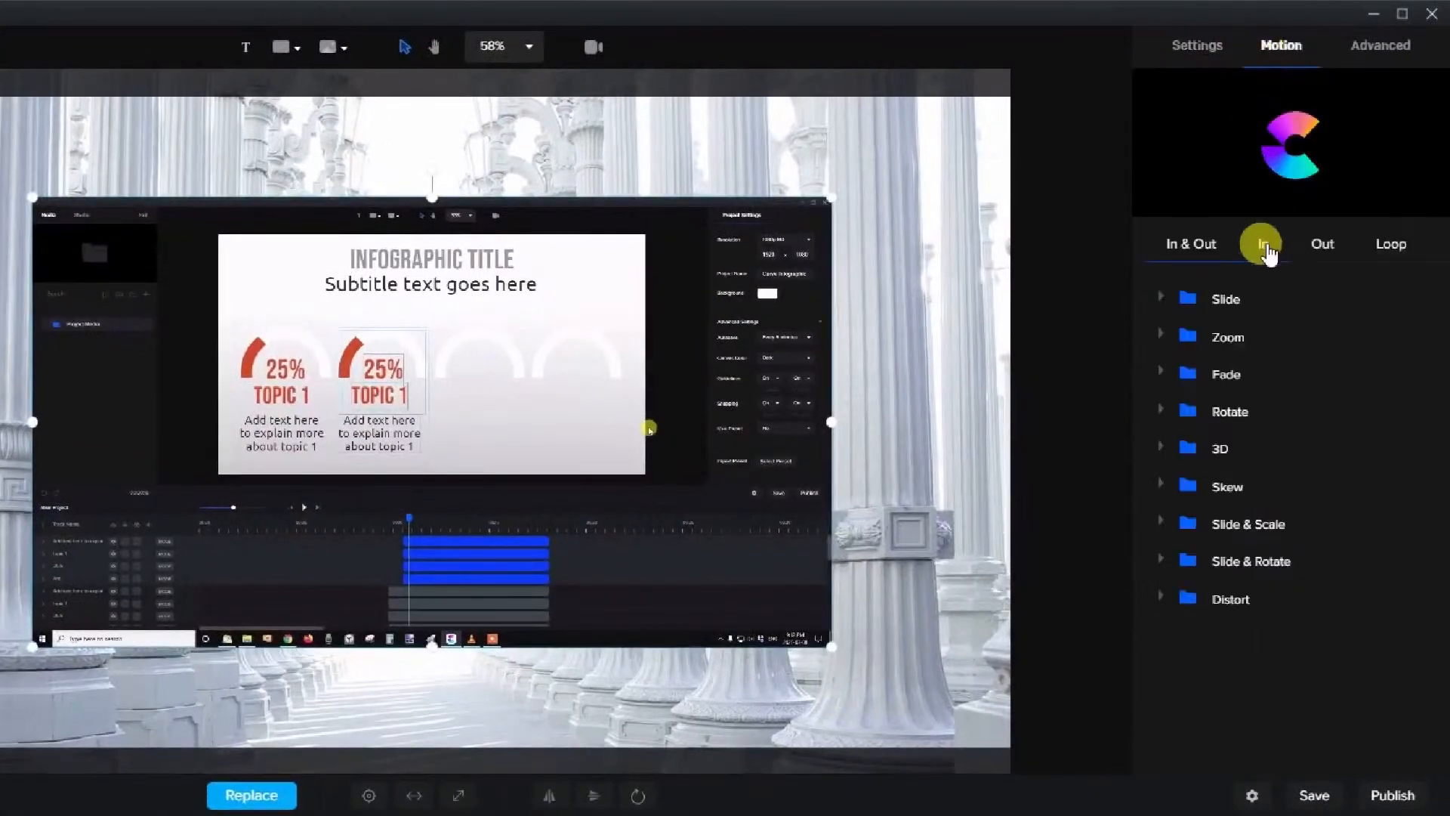
left_click(1263, 245)
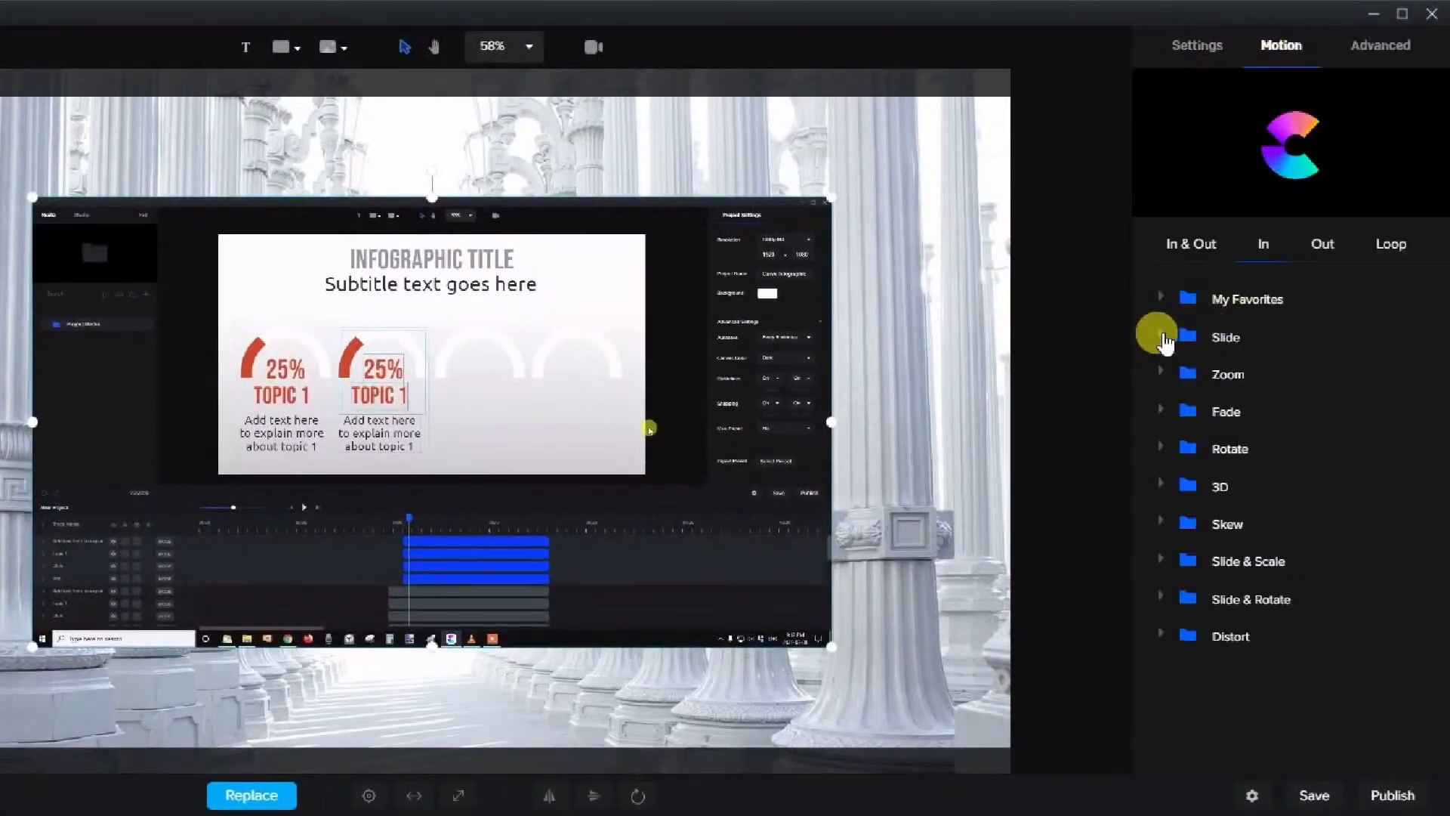
left_click(1163, 340)
left_click(1243, 510)
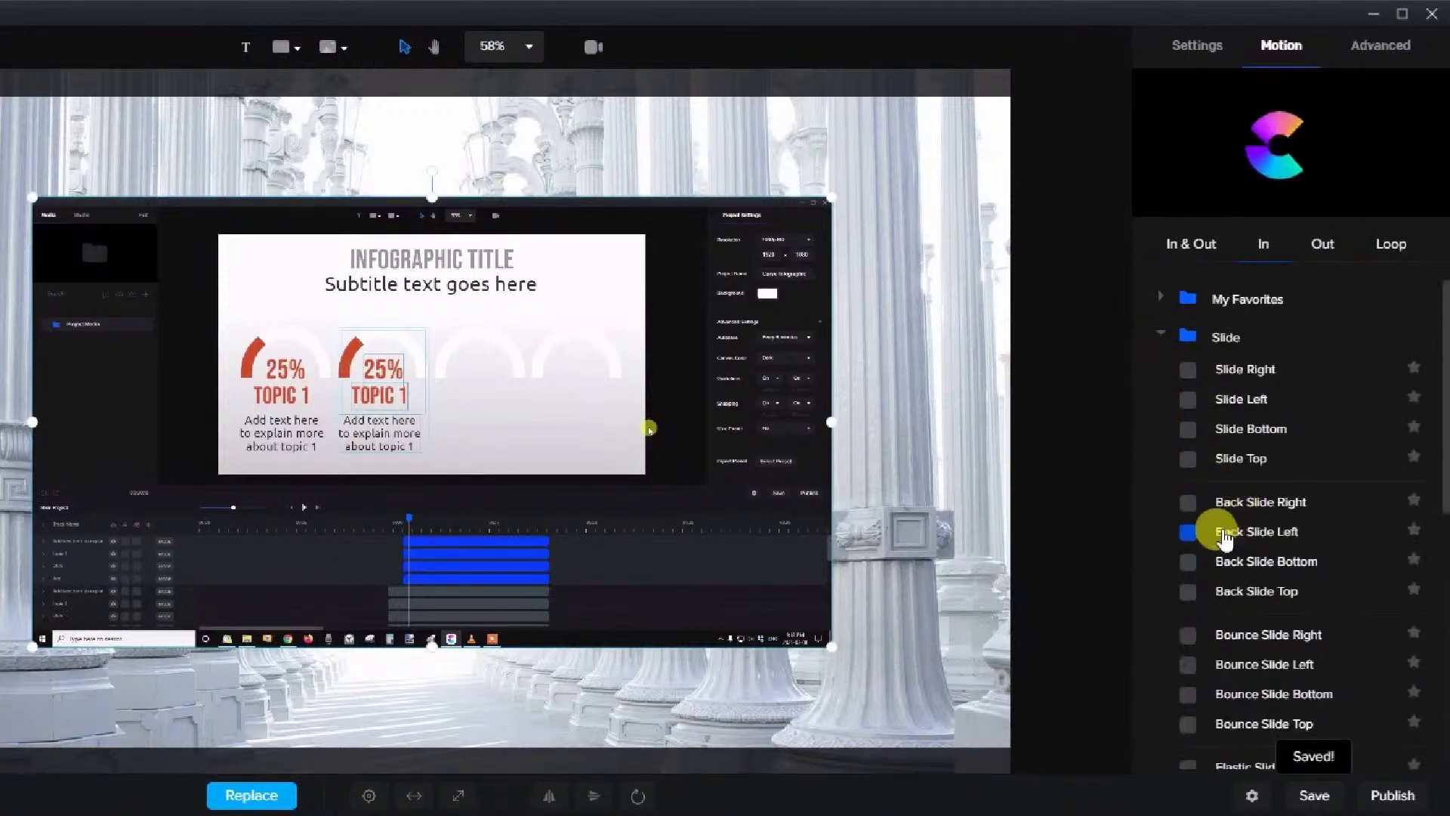
left_click(1192, 536)
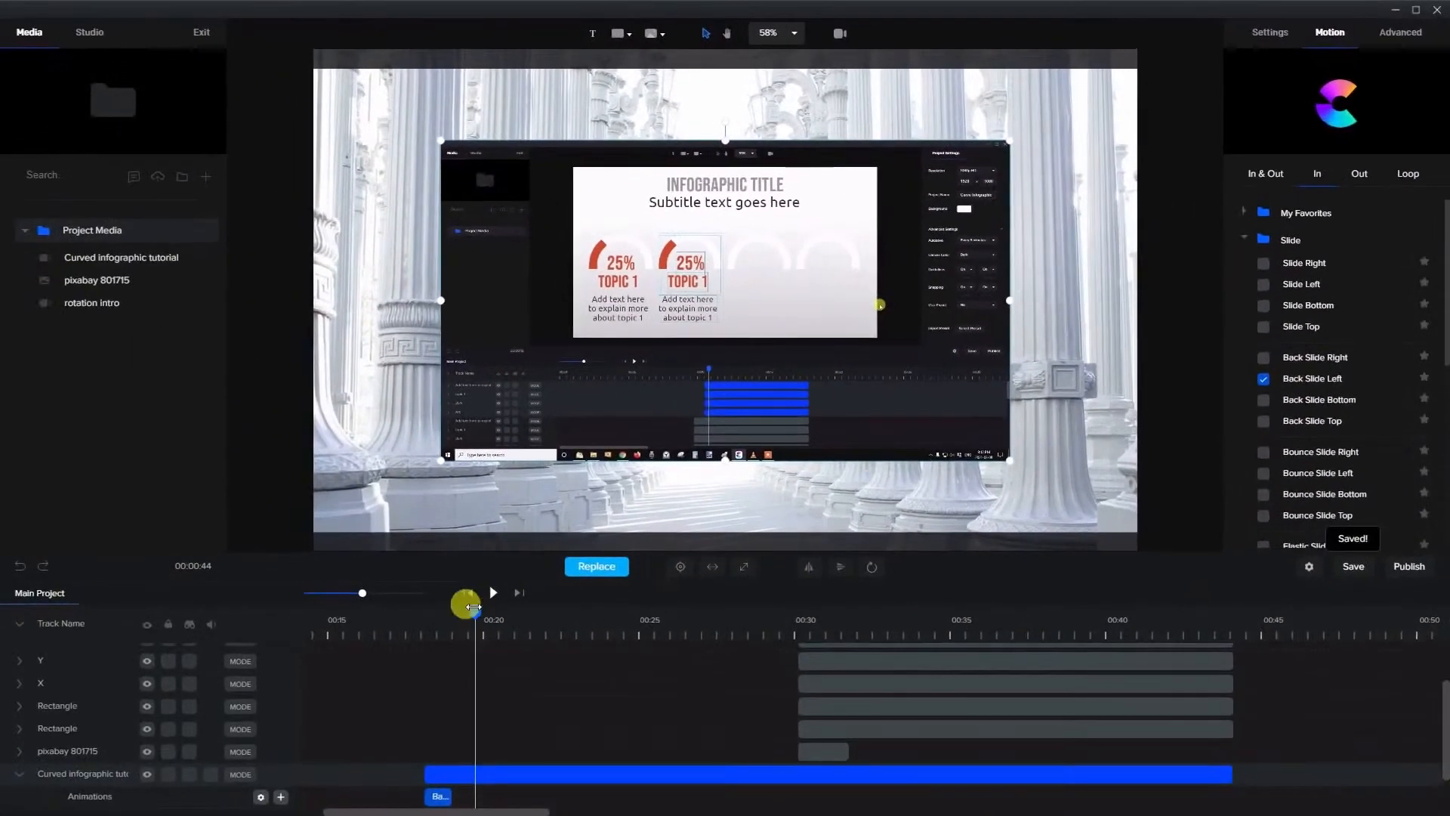
Add a custom animation with Rotation enabled to the Curved infographic tutorial clip at about 00:19, after the slide-in
mouse_move(464, 609)
left_mouse_down()
mouse_move(429, 609)
mouse_move(449, 609)
left_mouse_up()
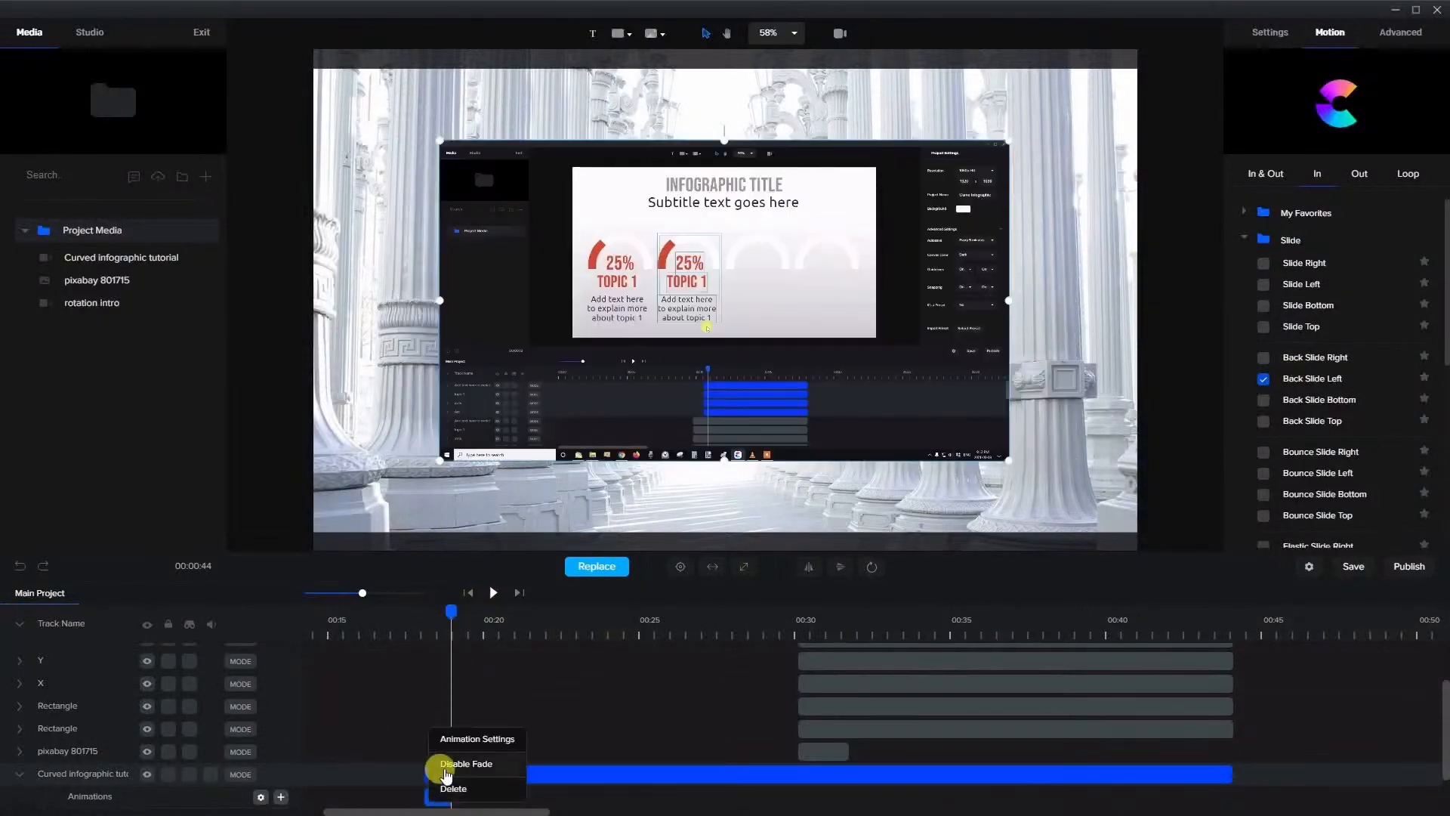
left_click_drag(449, 611, 467, 608)
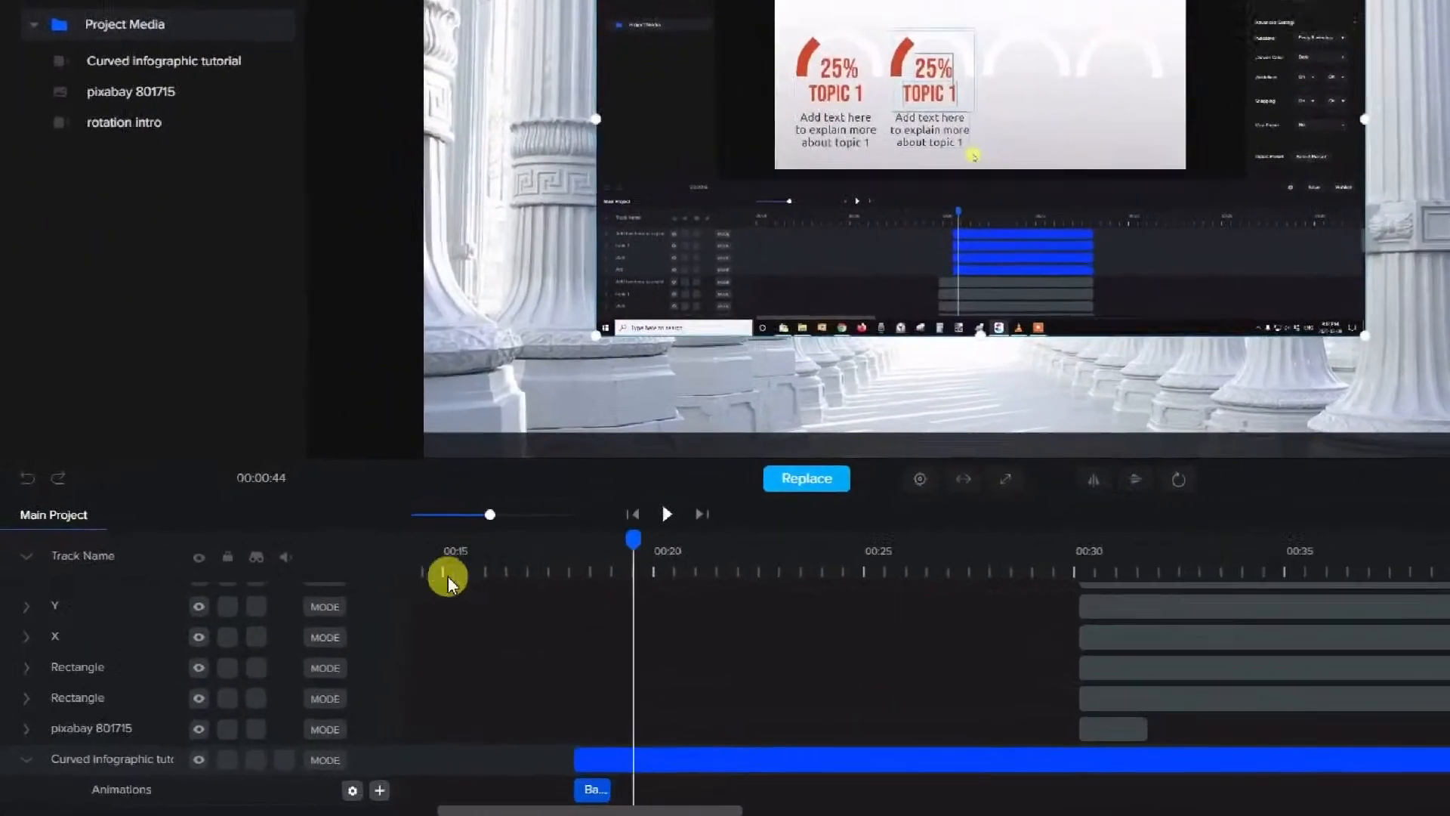
scroll(253, 683, "down", 1)
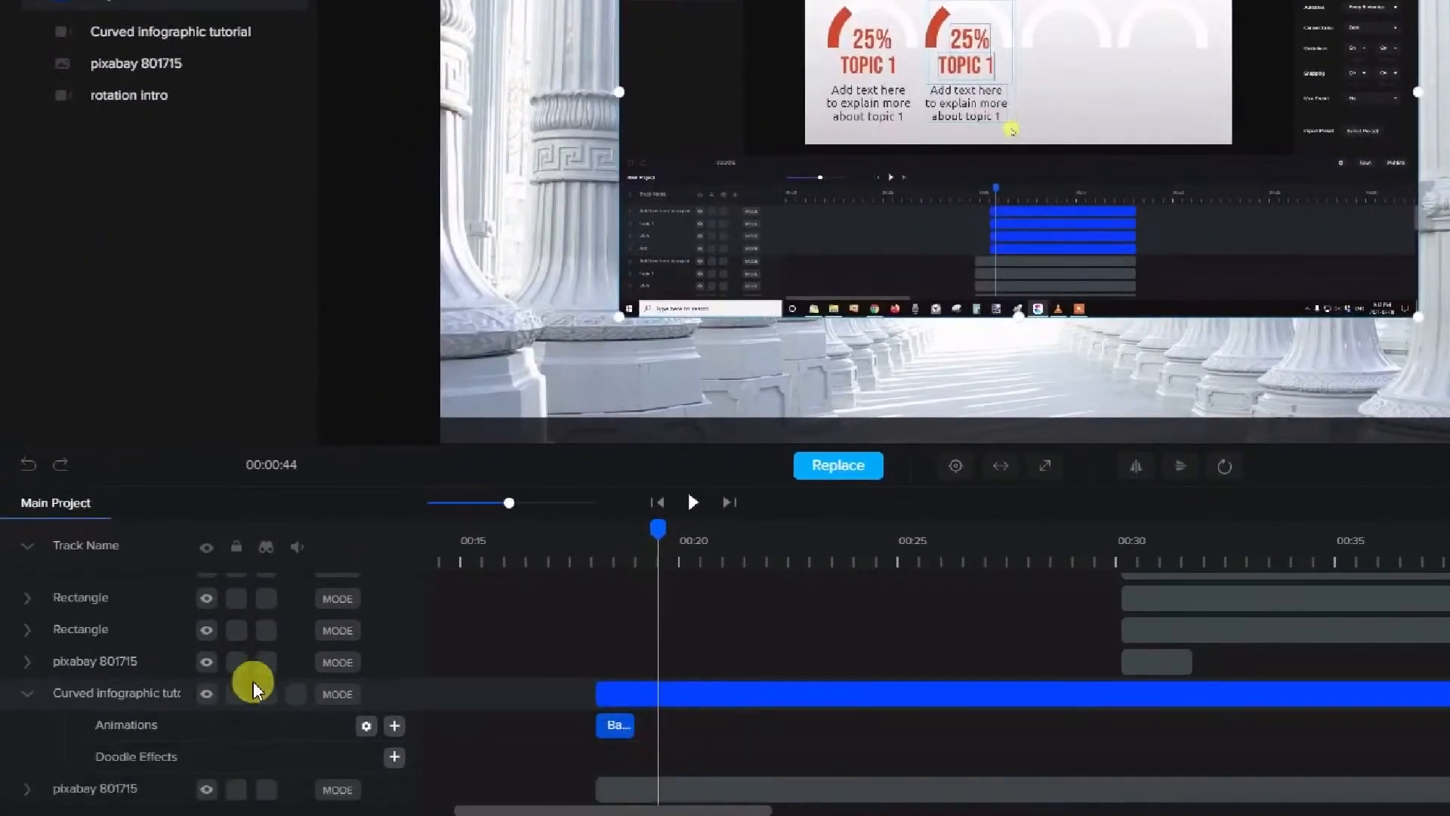
left_click(396, 728)
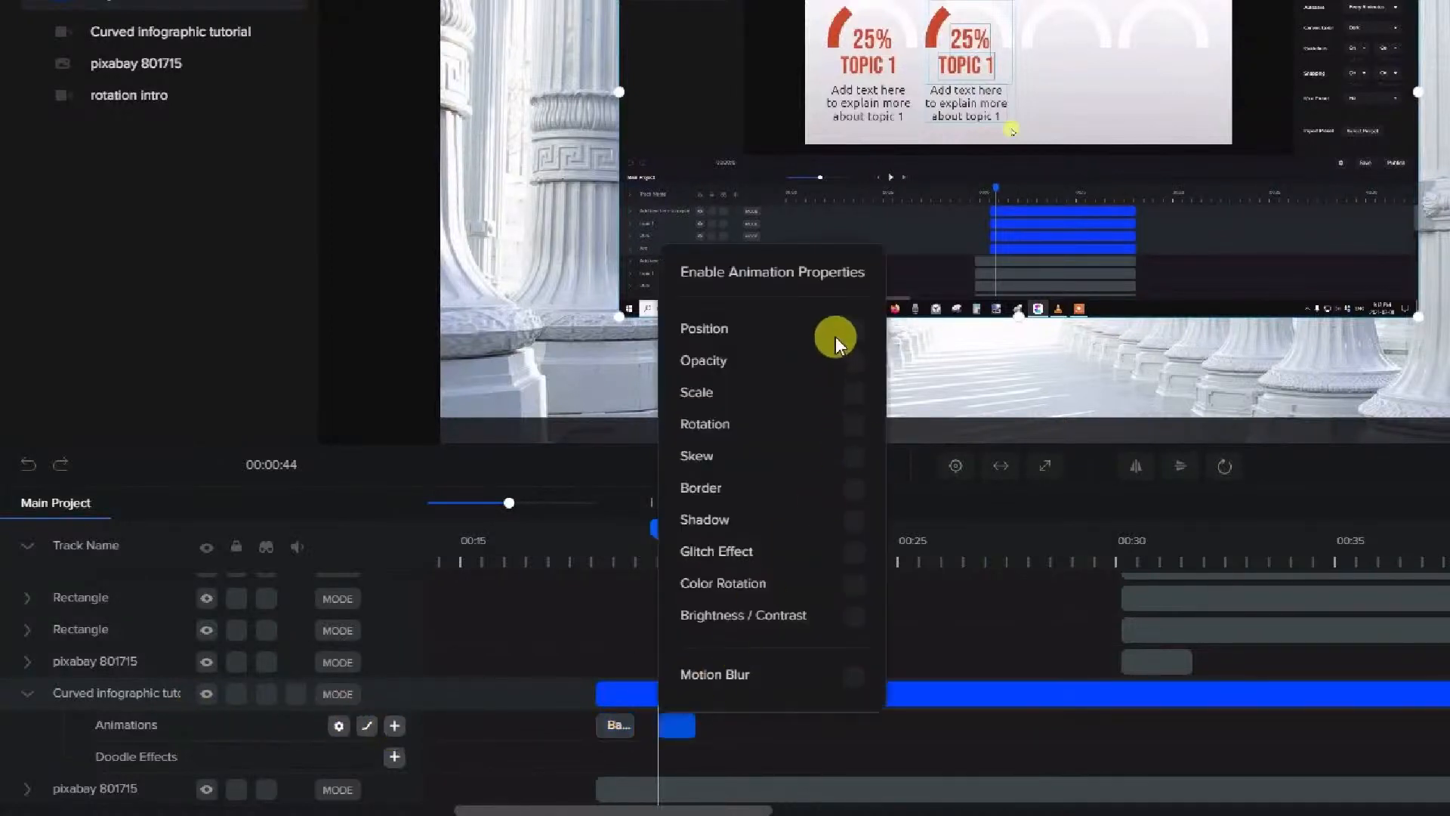
left_click(853, 426)
left_click(751, 727)
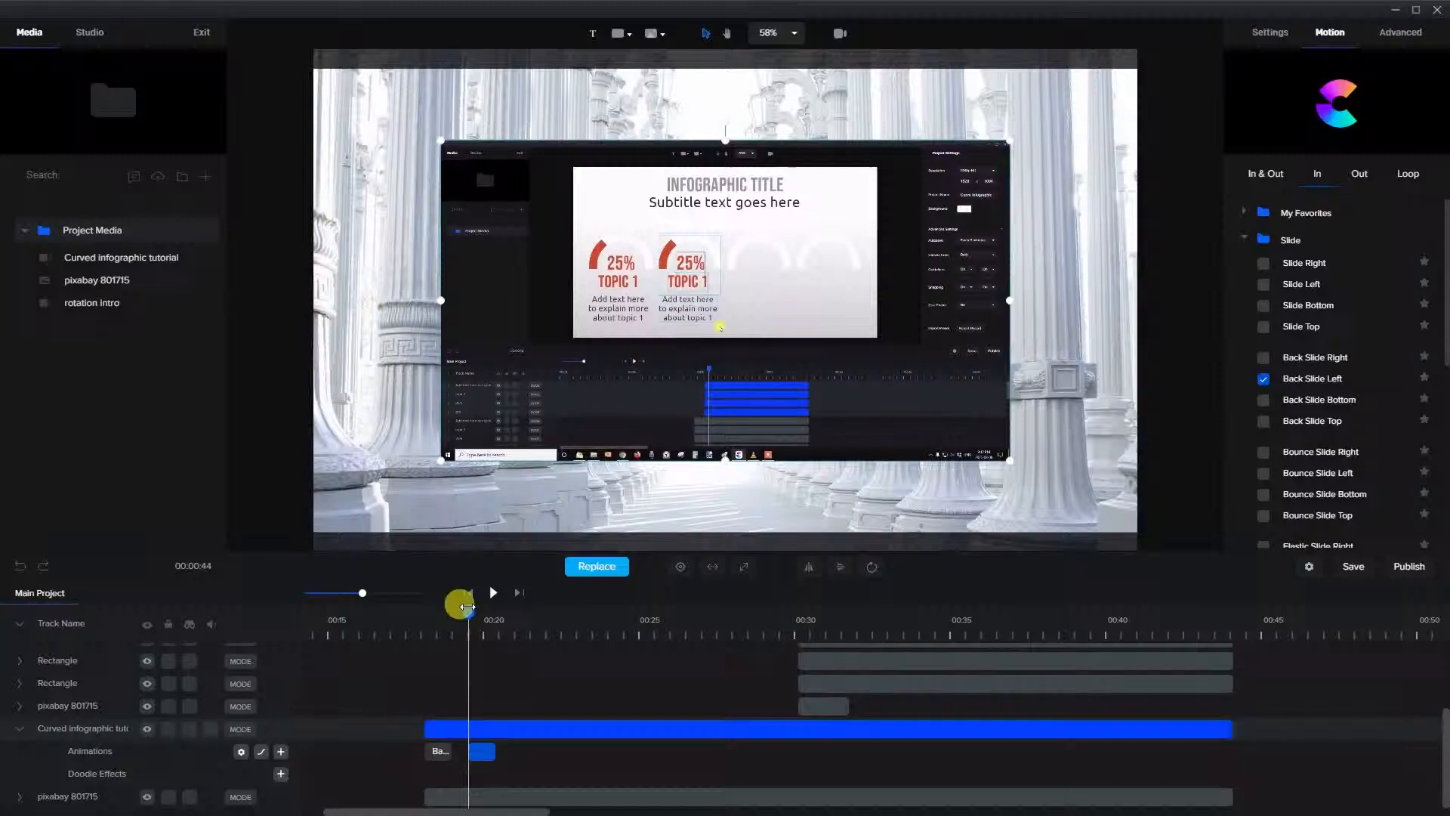
Set the clip's Y Rotation to 63° with the playhead just past the custom rotation animation
left_click_drag(468, 607, 508, 609)
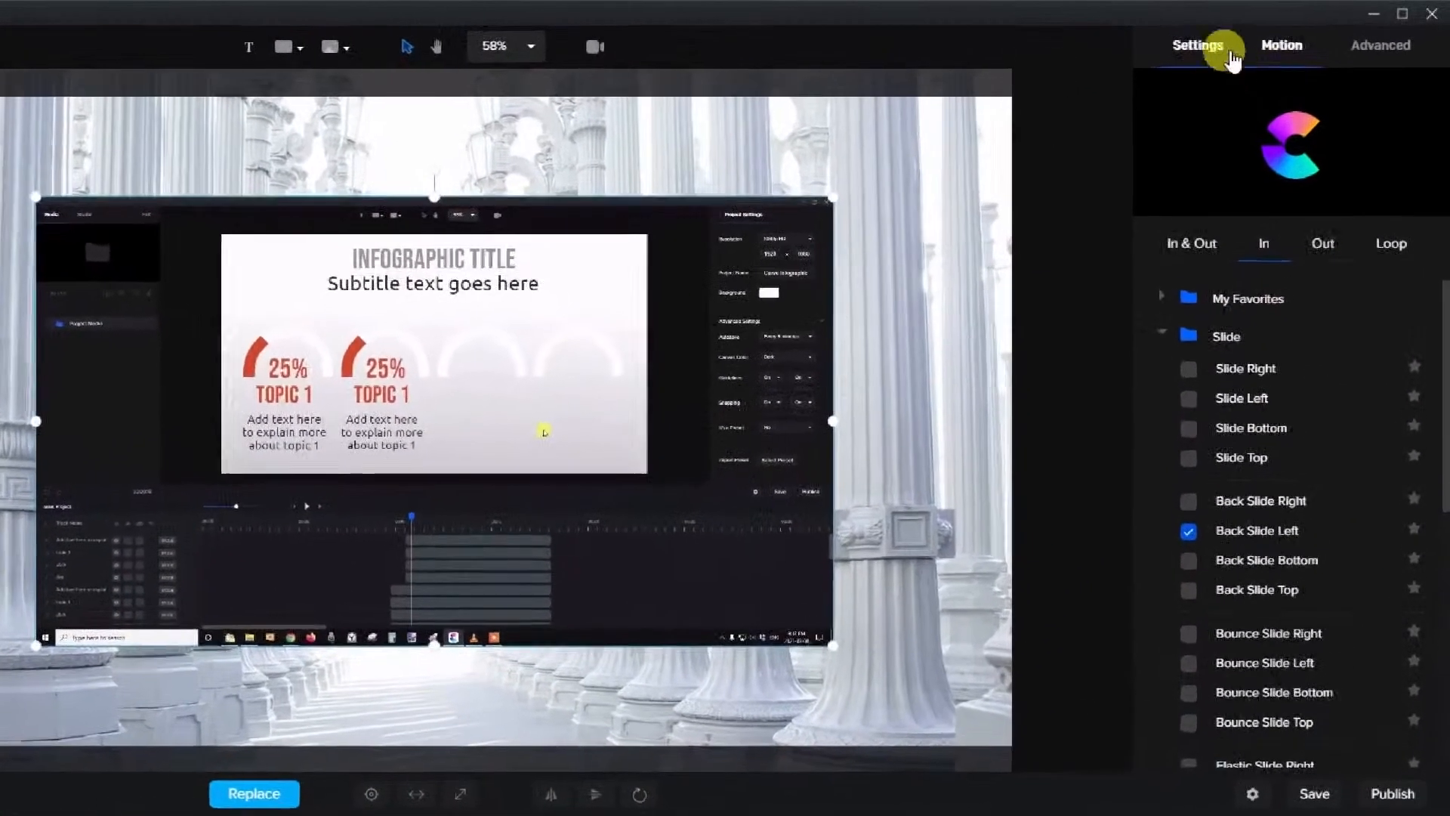
left_click(1230, 57)
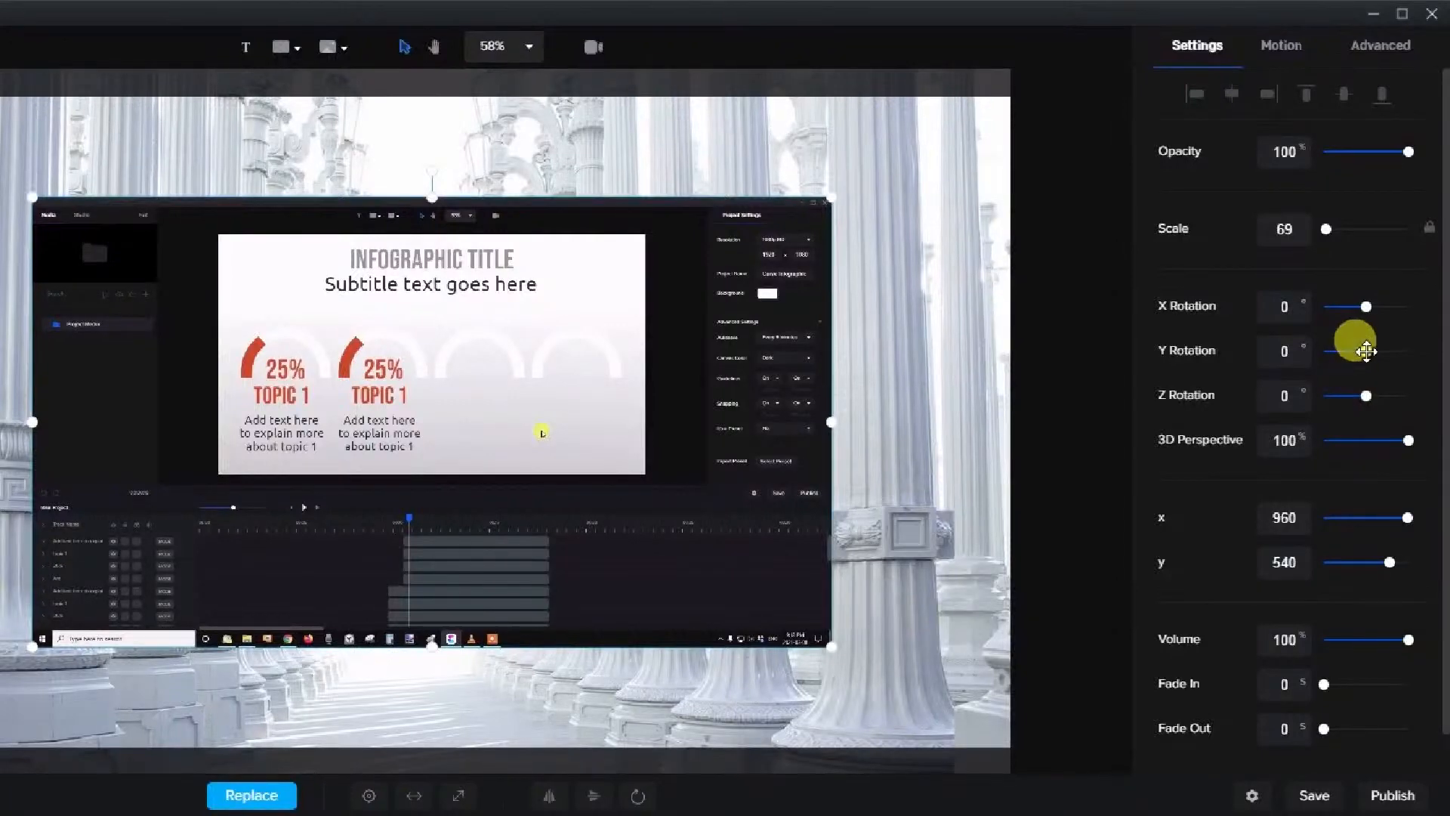
left_click_drag(1366, 351, 1373, 351)
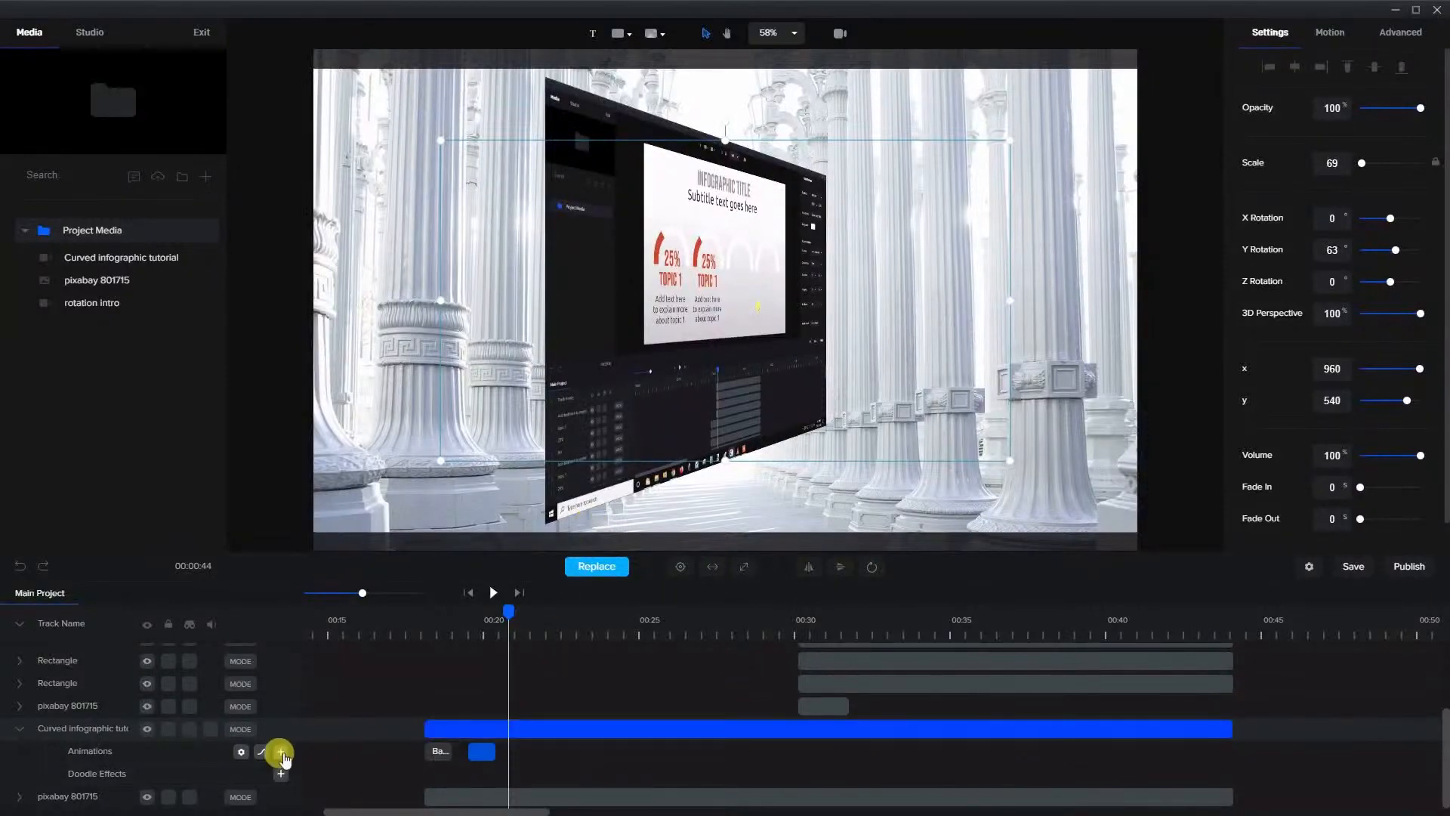
Add a second custom animation at the playhead on the clip, with Scale and Rotation enabled
left_click(281, 752)
left_click(646, 491)
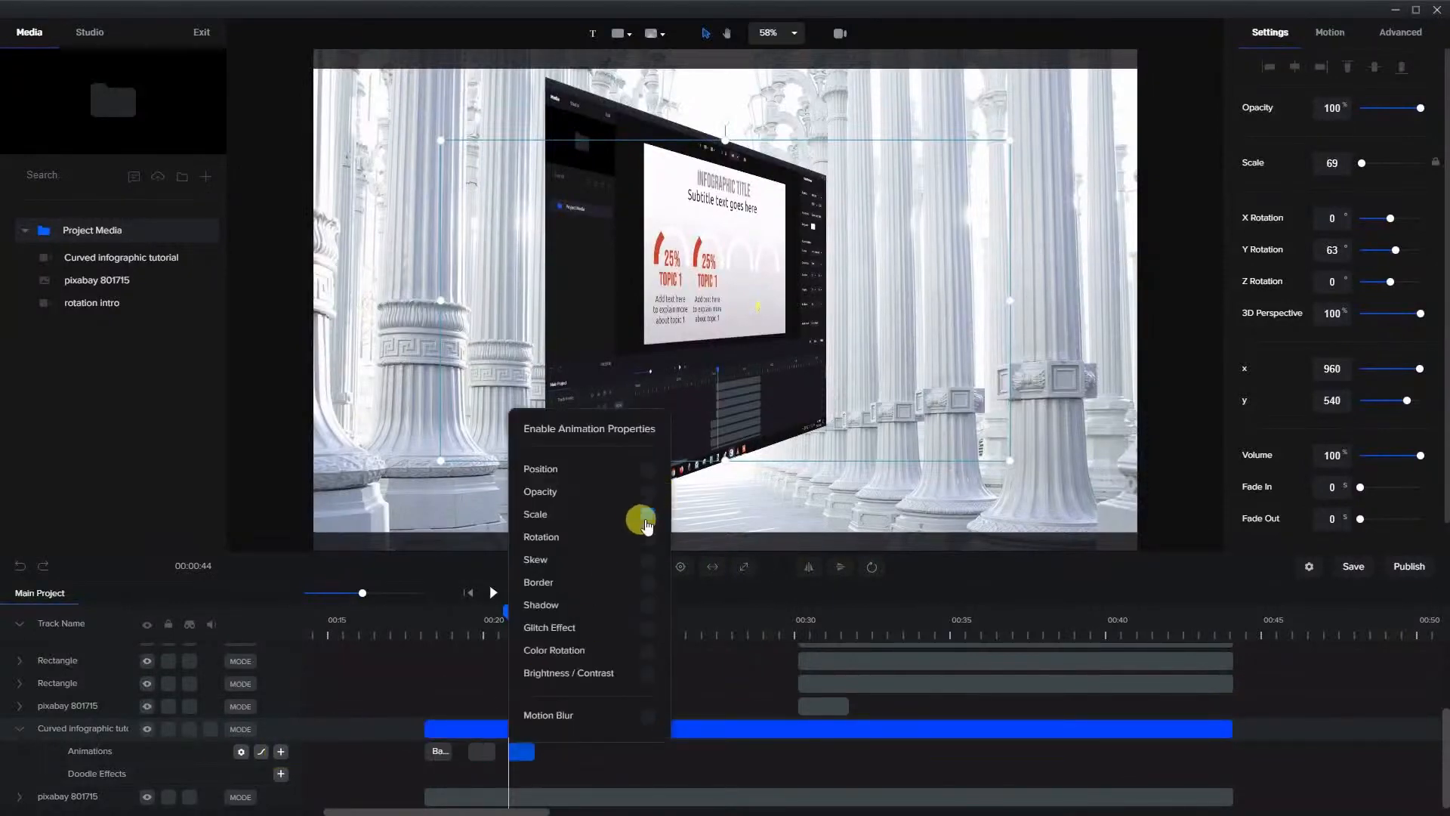
left_click(646, 538)
left_click(650, 504)
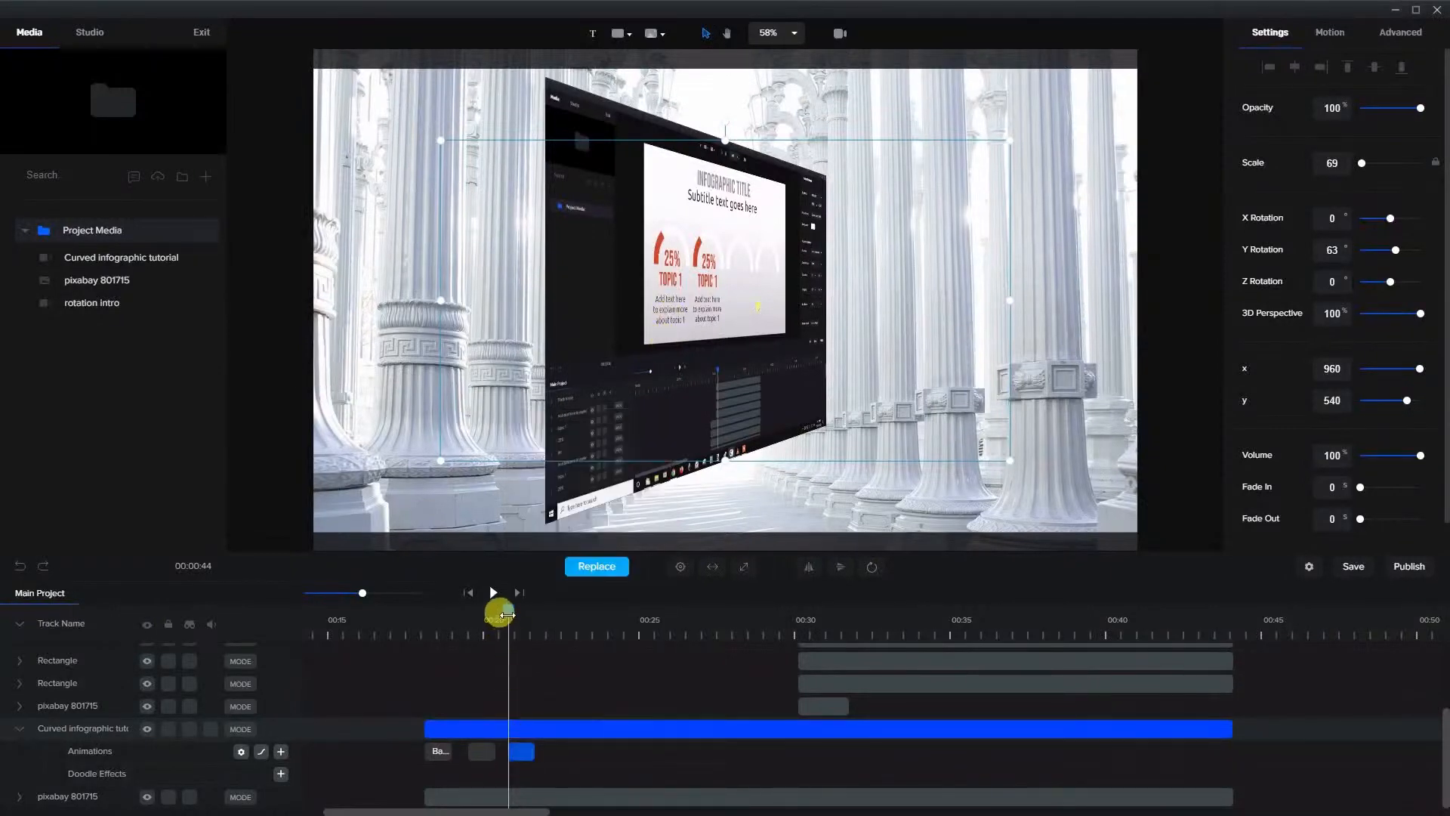
Just past the second custom animation, set the clip's Y Rotation to 36°, enlarge it to scale 83, and move it to x 1069, y 540
left_click_drag(506, 614, 540, 618)
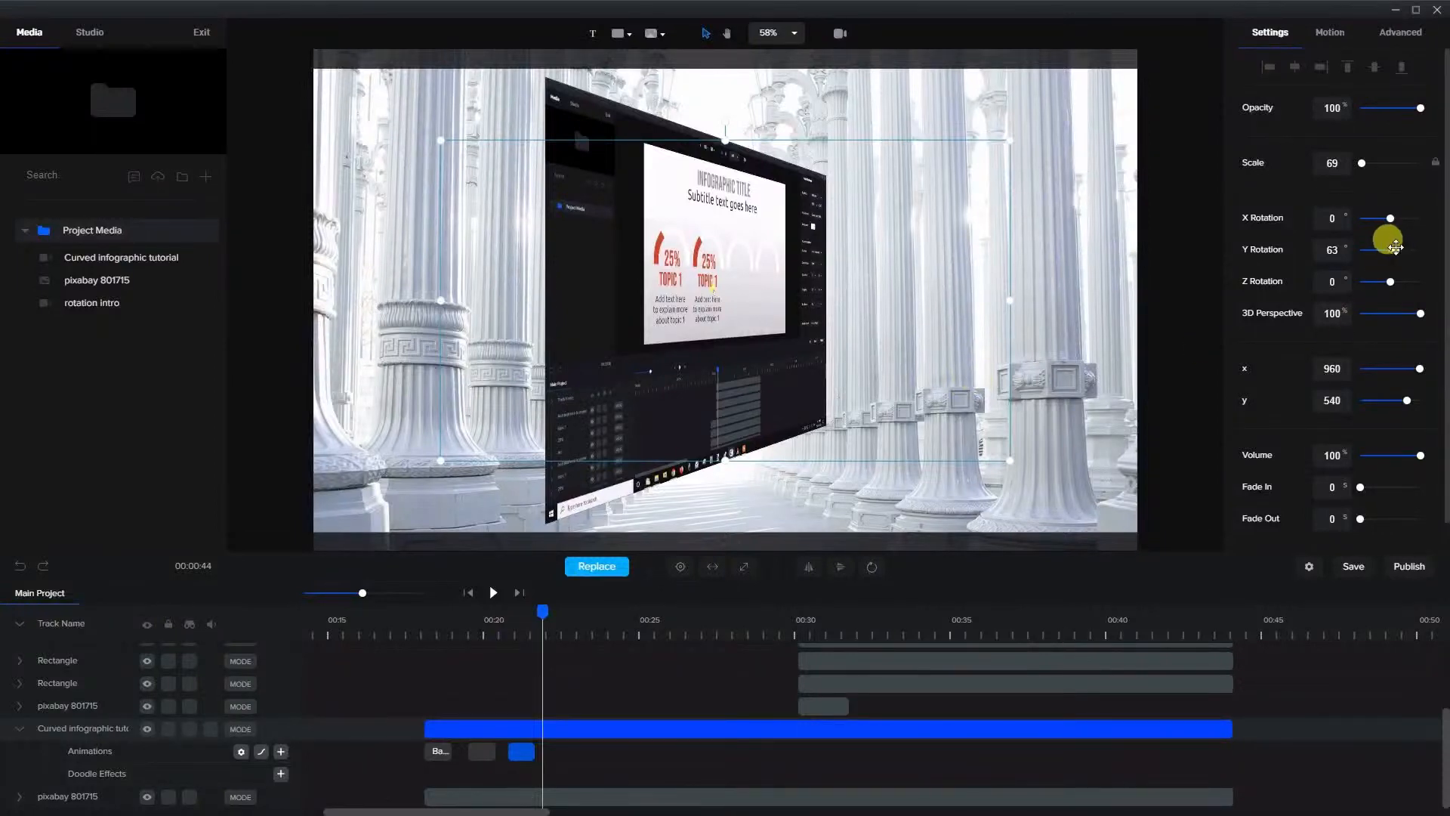
left_click_drag(1393, 249, 1393, 249)
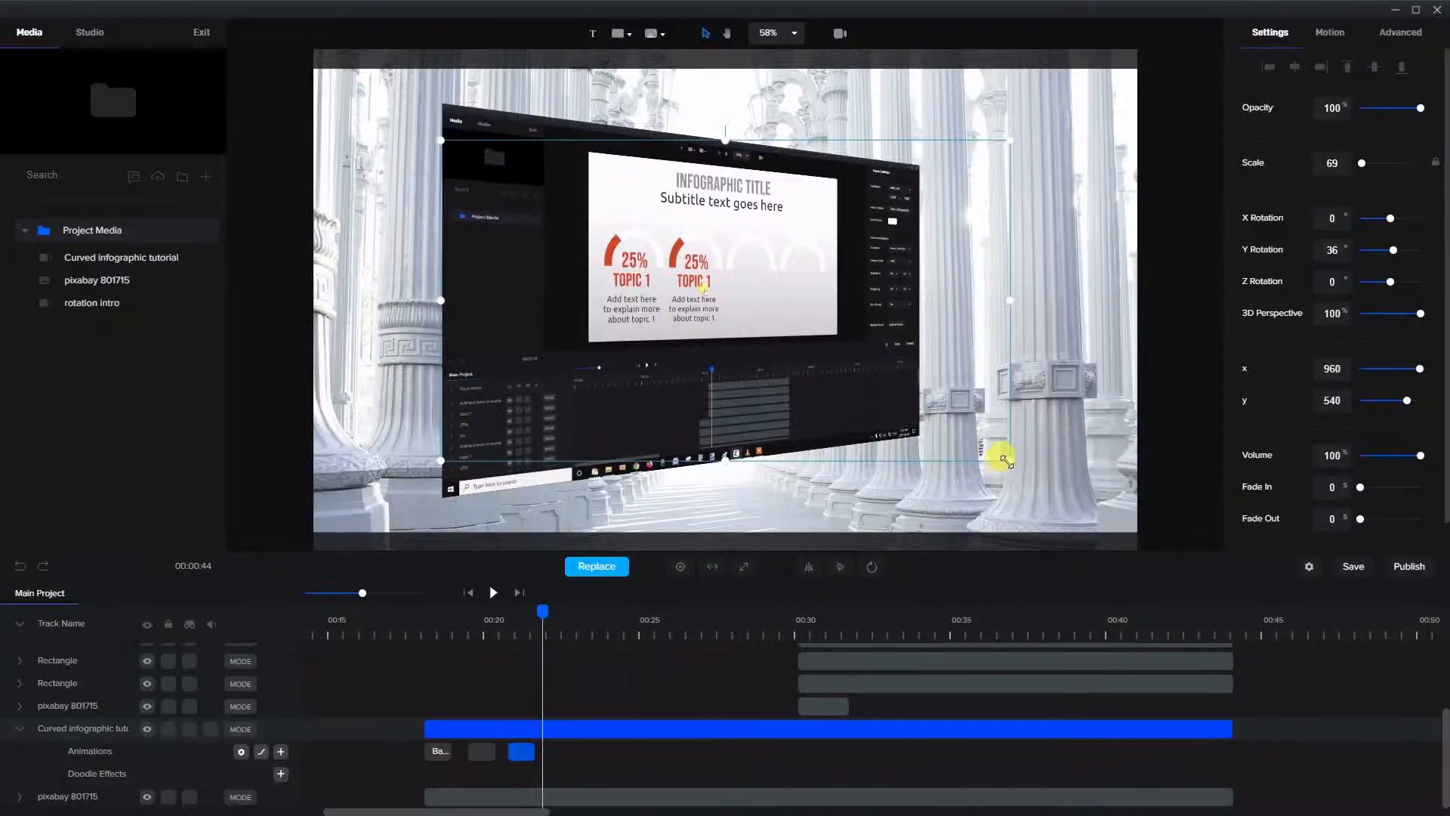
left_click_drag(1004, 458, 1124, 524)
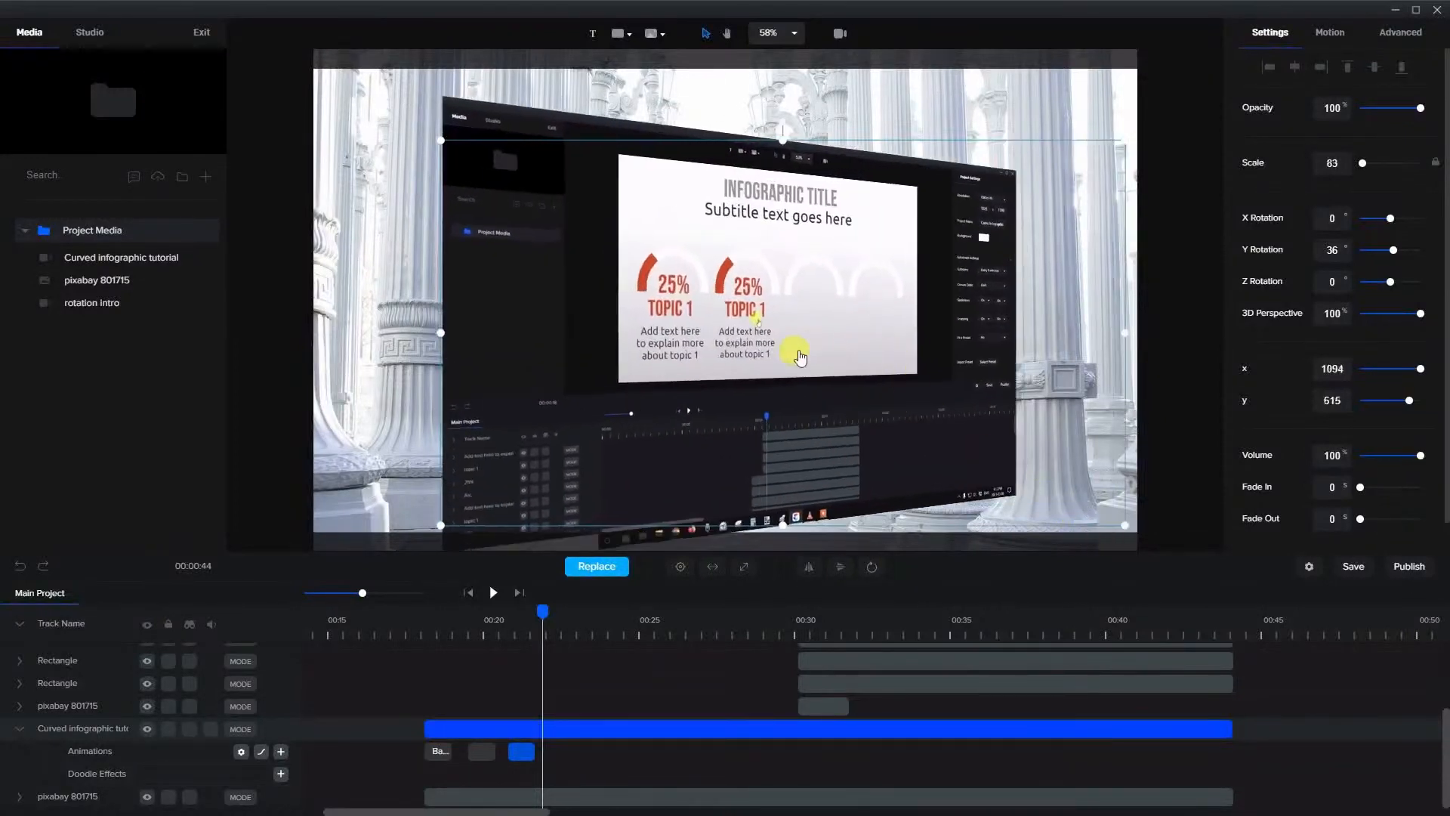
mouse_move(800, 357)
left_mouse_down()
mouse_move(783, 333)
mouse_move(777, 363)
mouse_move(787, 344)
left_mouse_up()
Add a third custom animation to the clip at the playhead, with Position and Rotation enabled
left_click(543, 645)
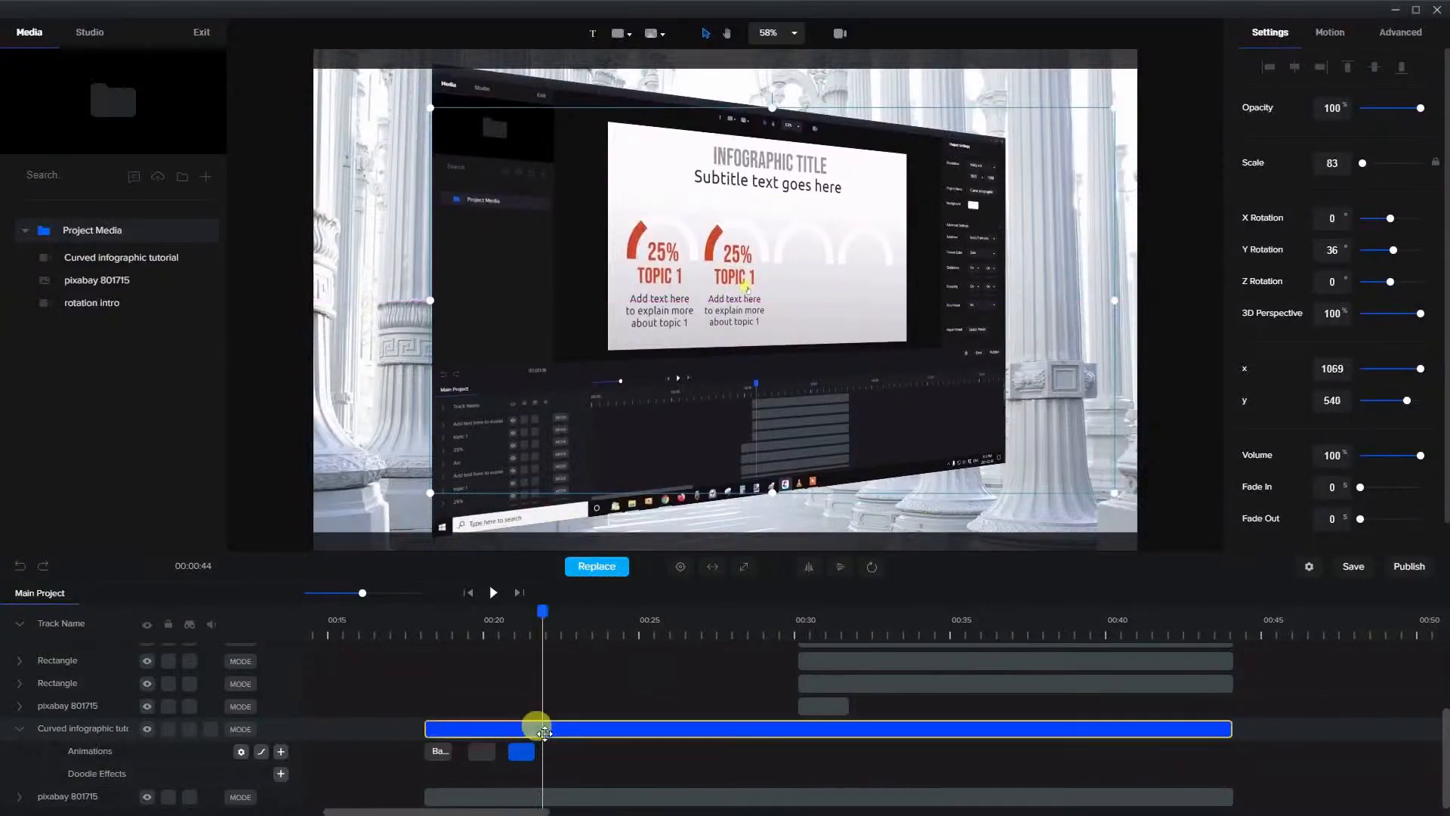
left_click(280, 753)
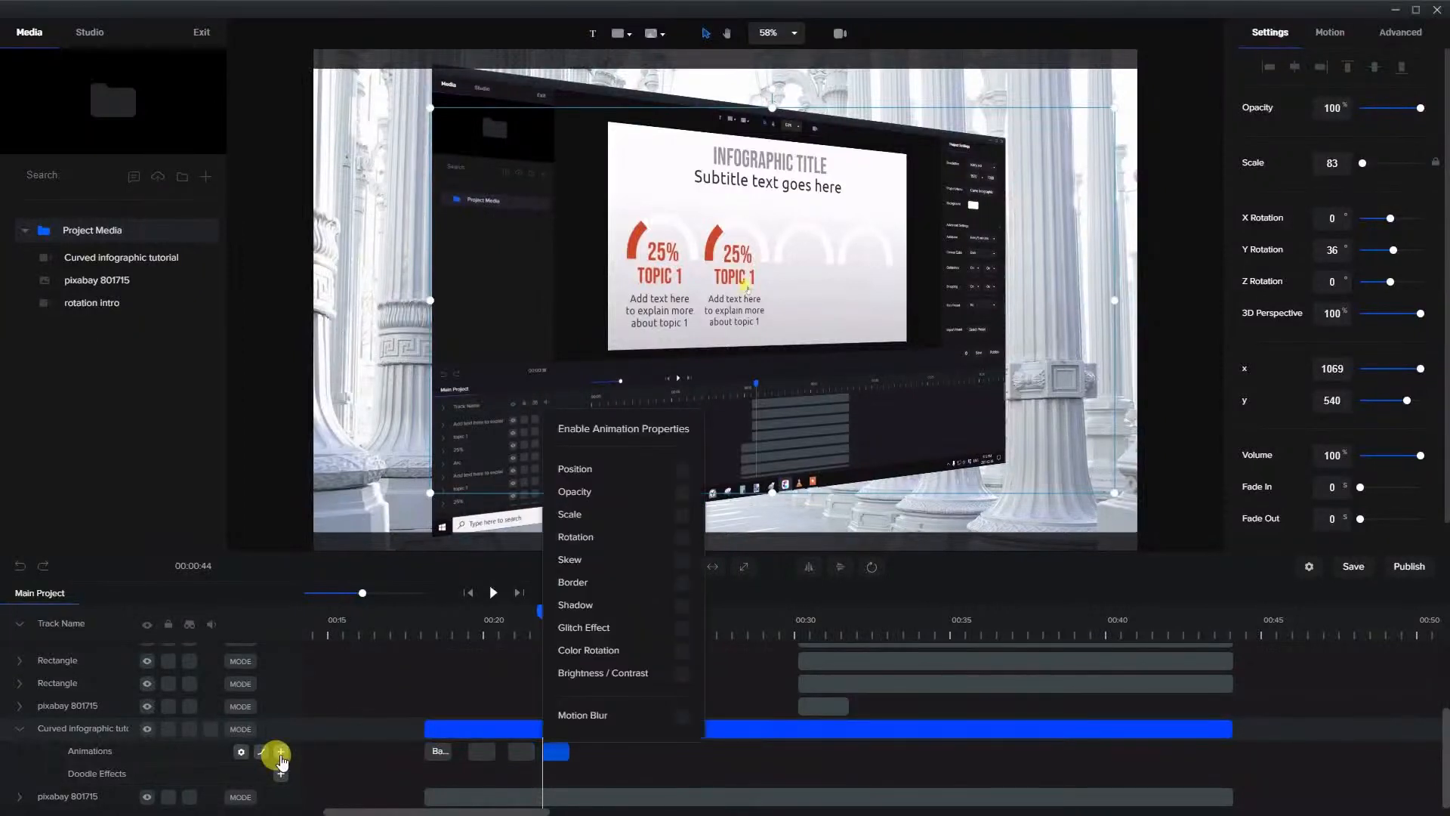
left_click(681, 470)
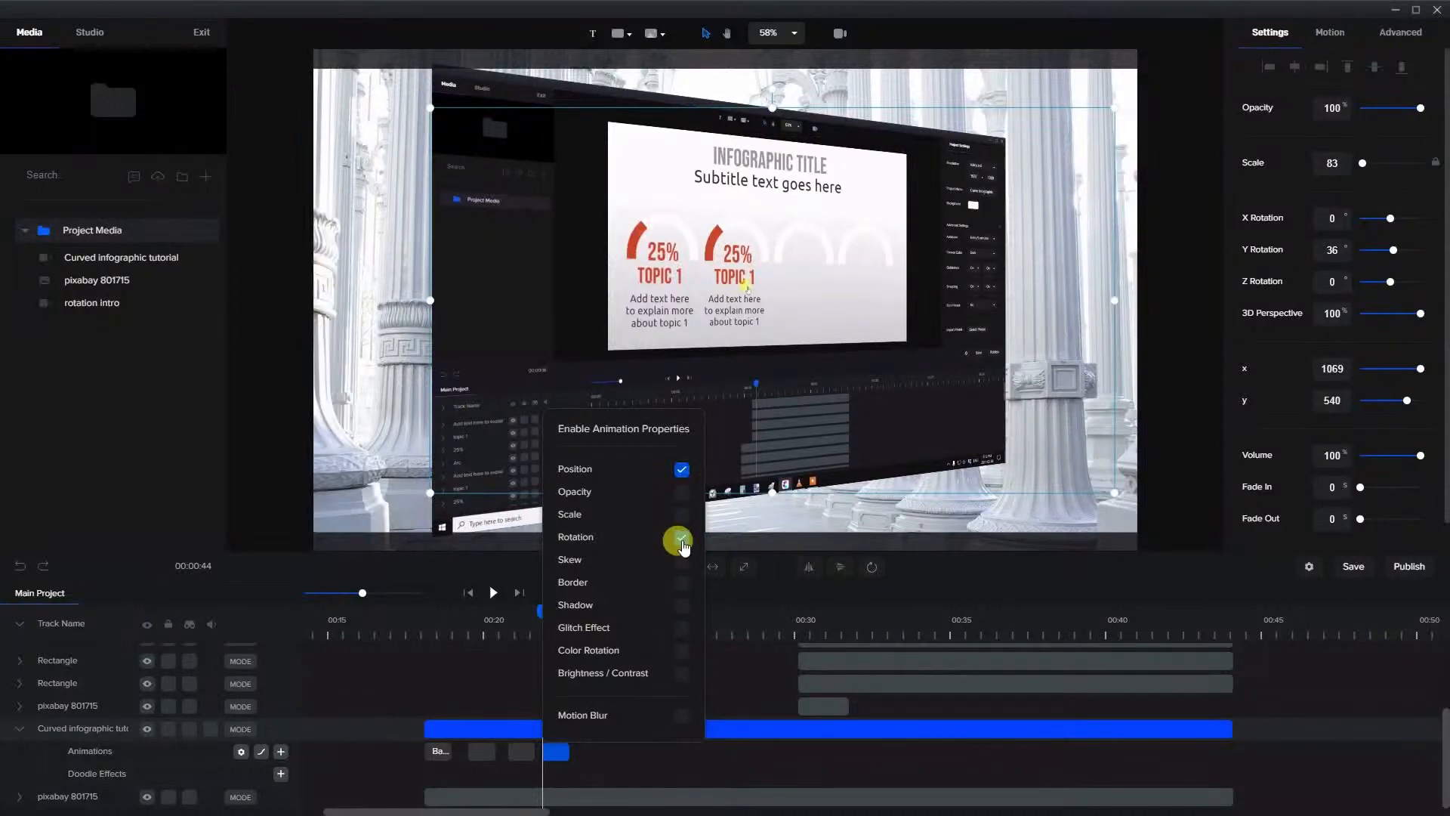
left_click(556, 751)
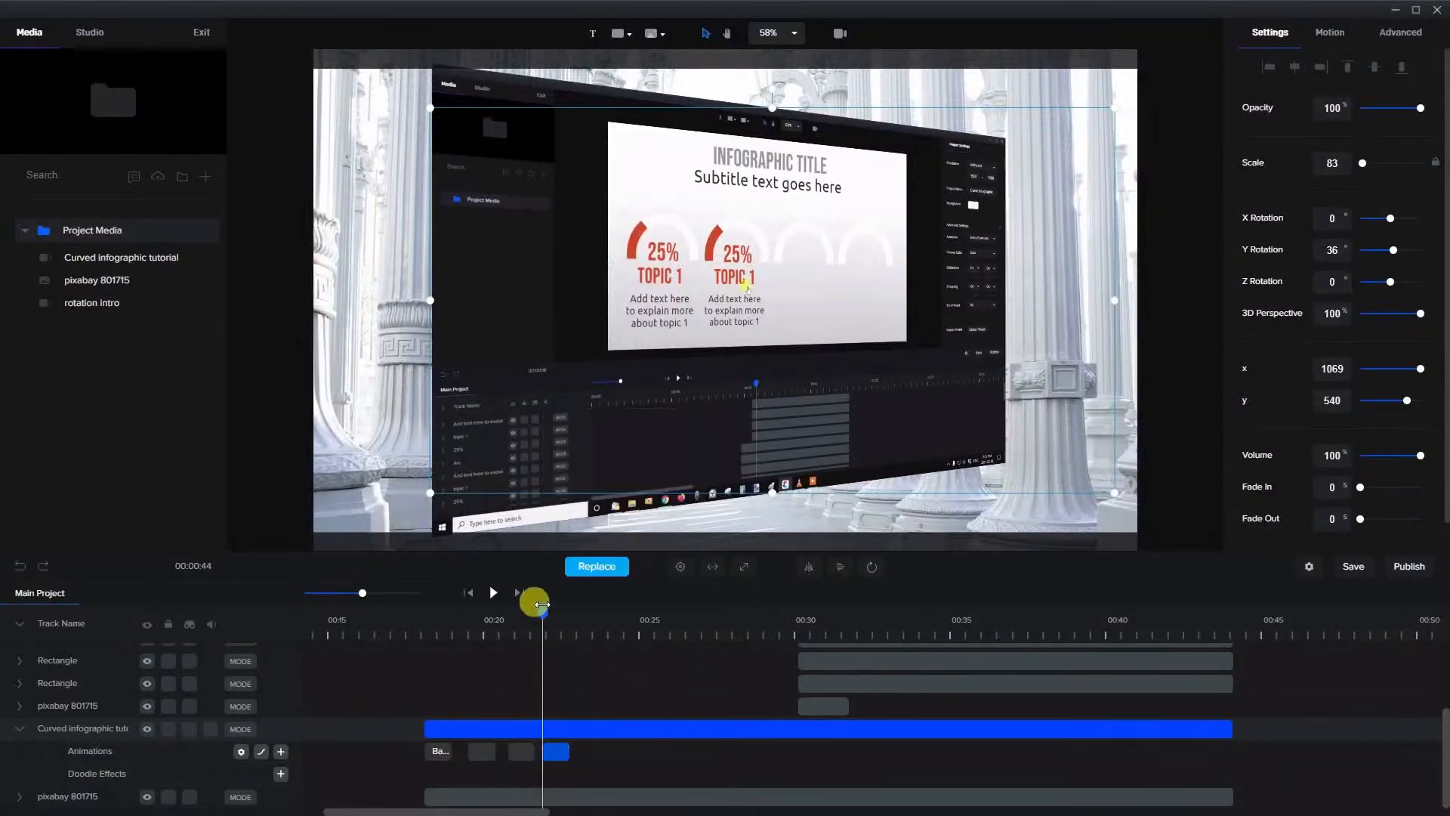
Just past the third custom animation, set the clip's Y Rotation to 0° and X Rotation to -27°, and move it to x 985, y 540
left_click_drag(542, 604, 572, 608)
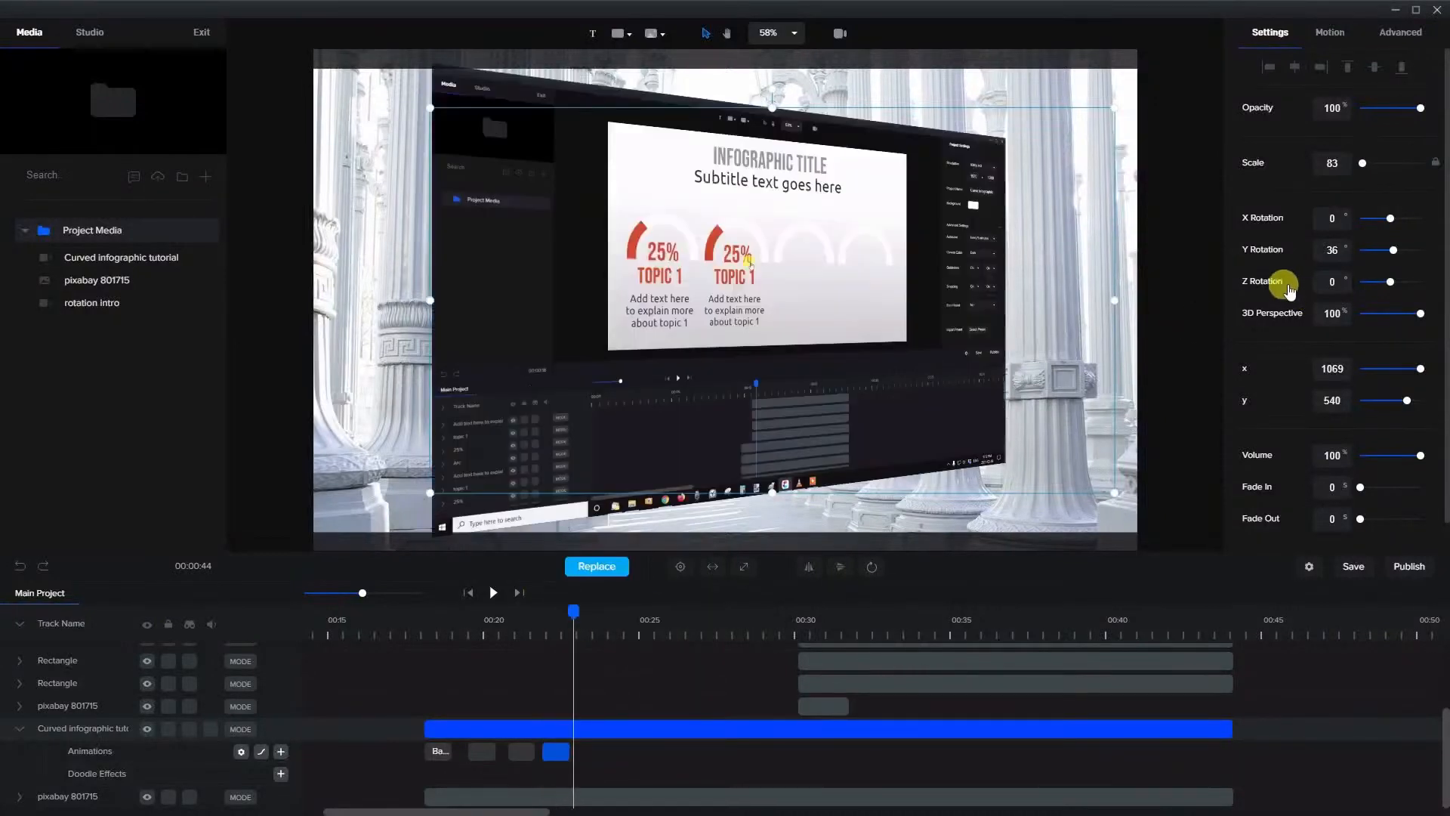
double_click(1330, 249)
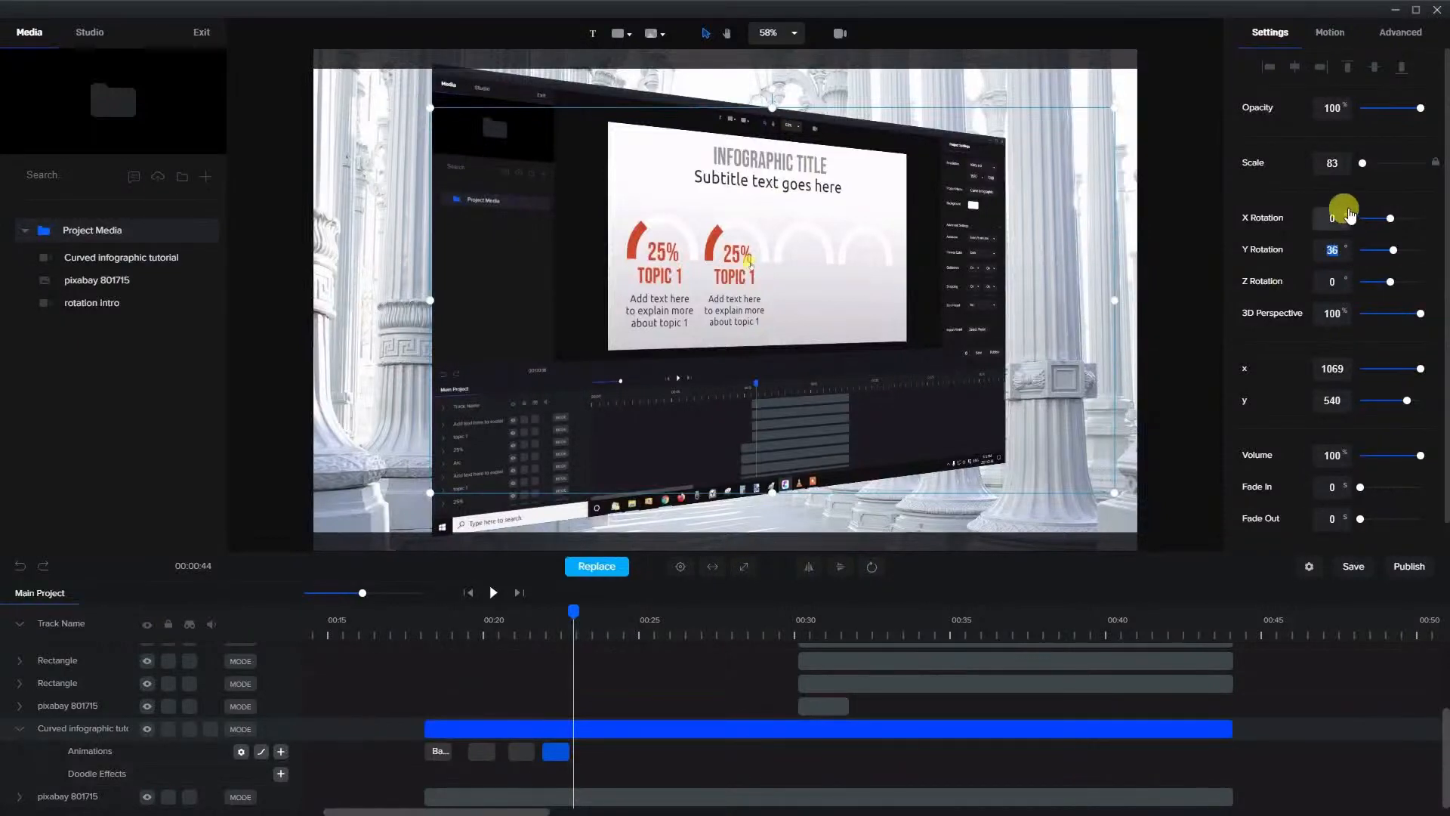
type("0")
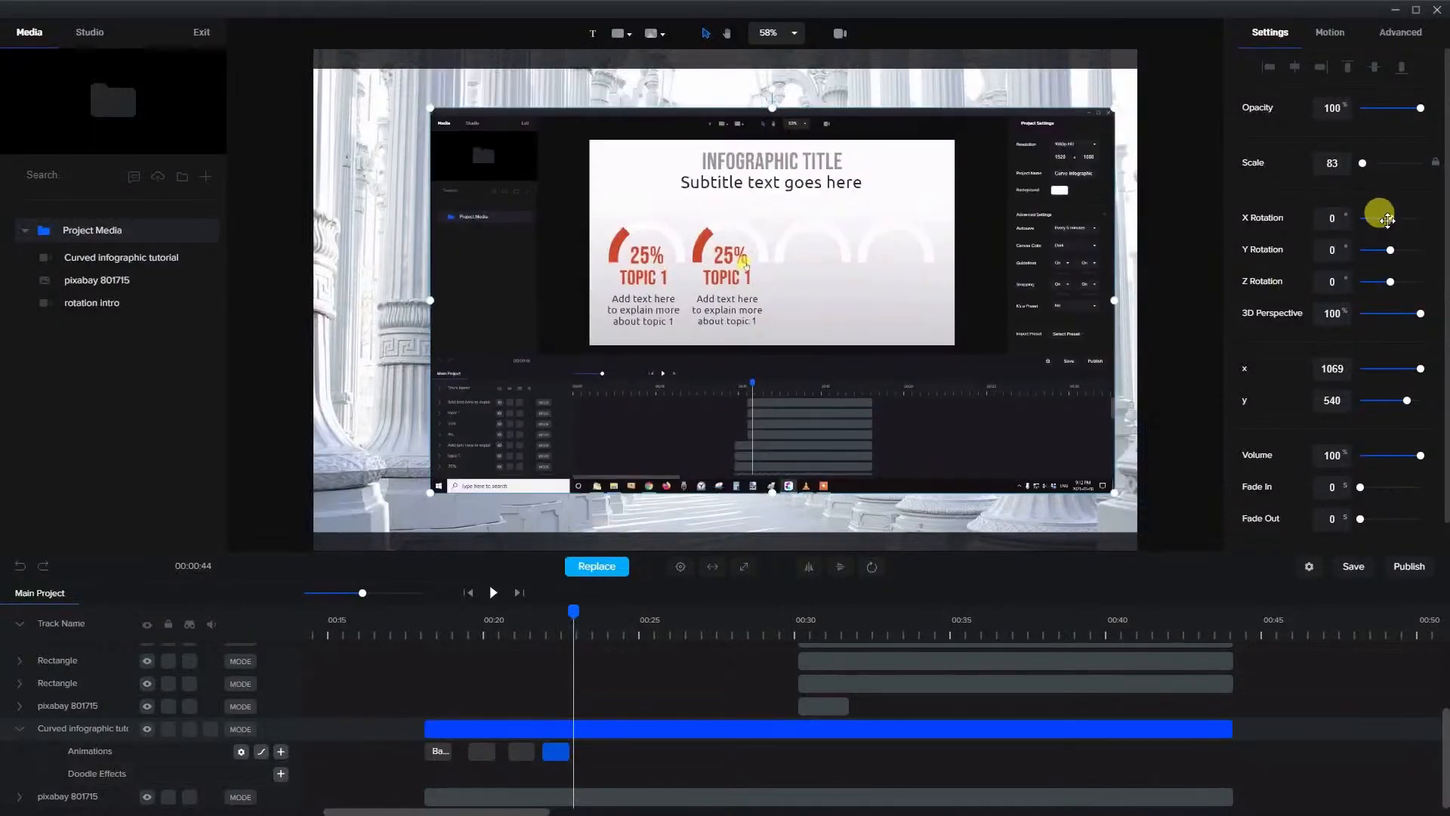
left_click_drag(1387, 220, 1385, 219)
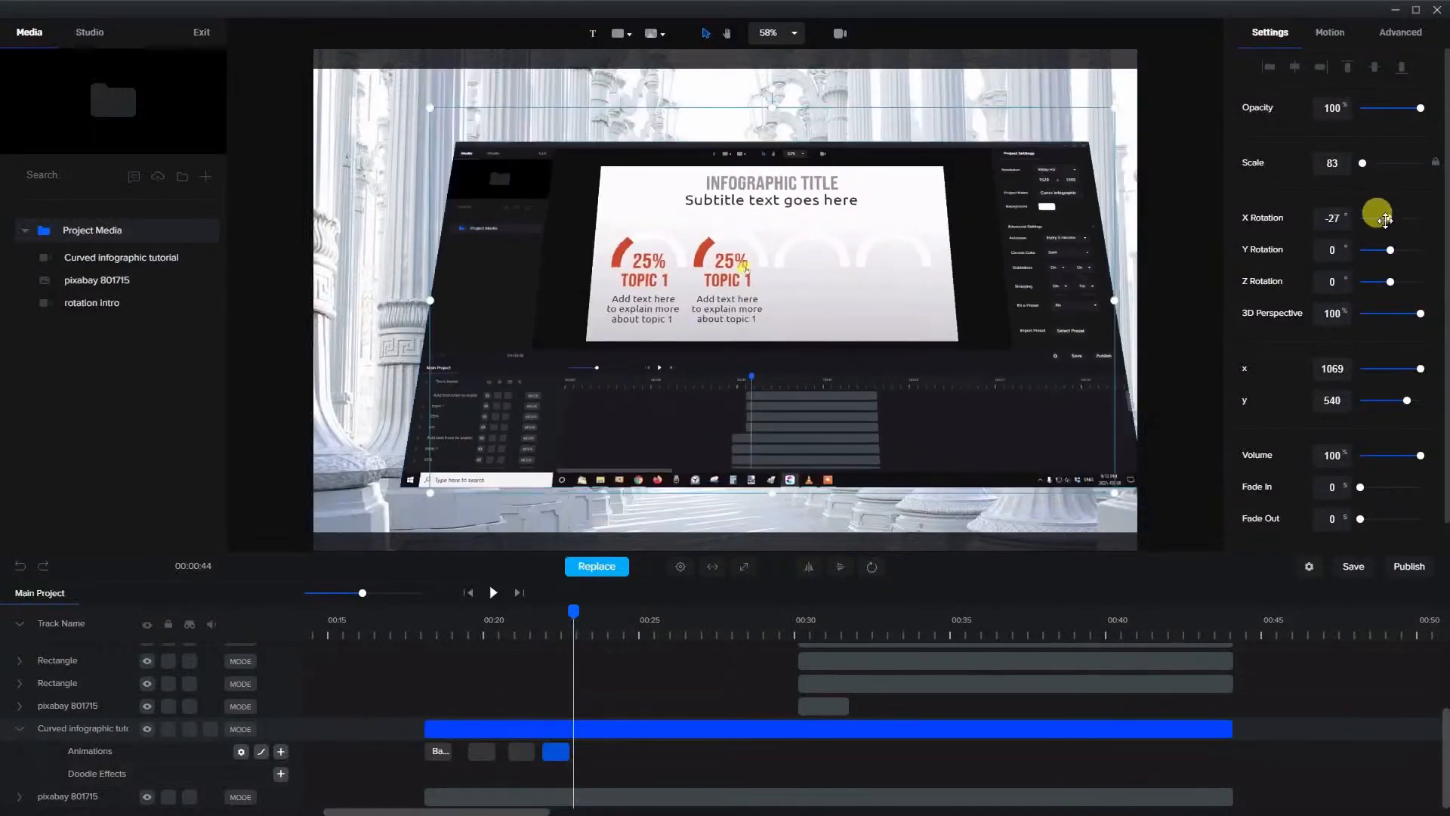
left_click_drag(853, 302, 821, 304)
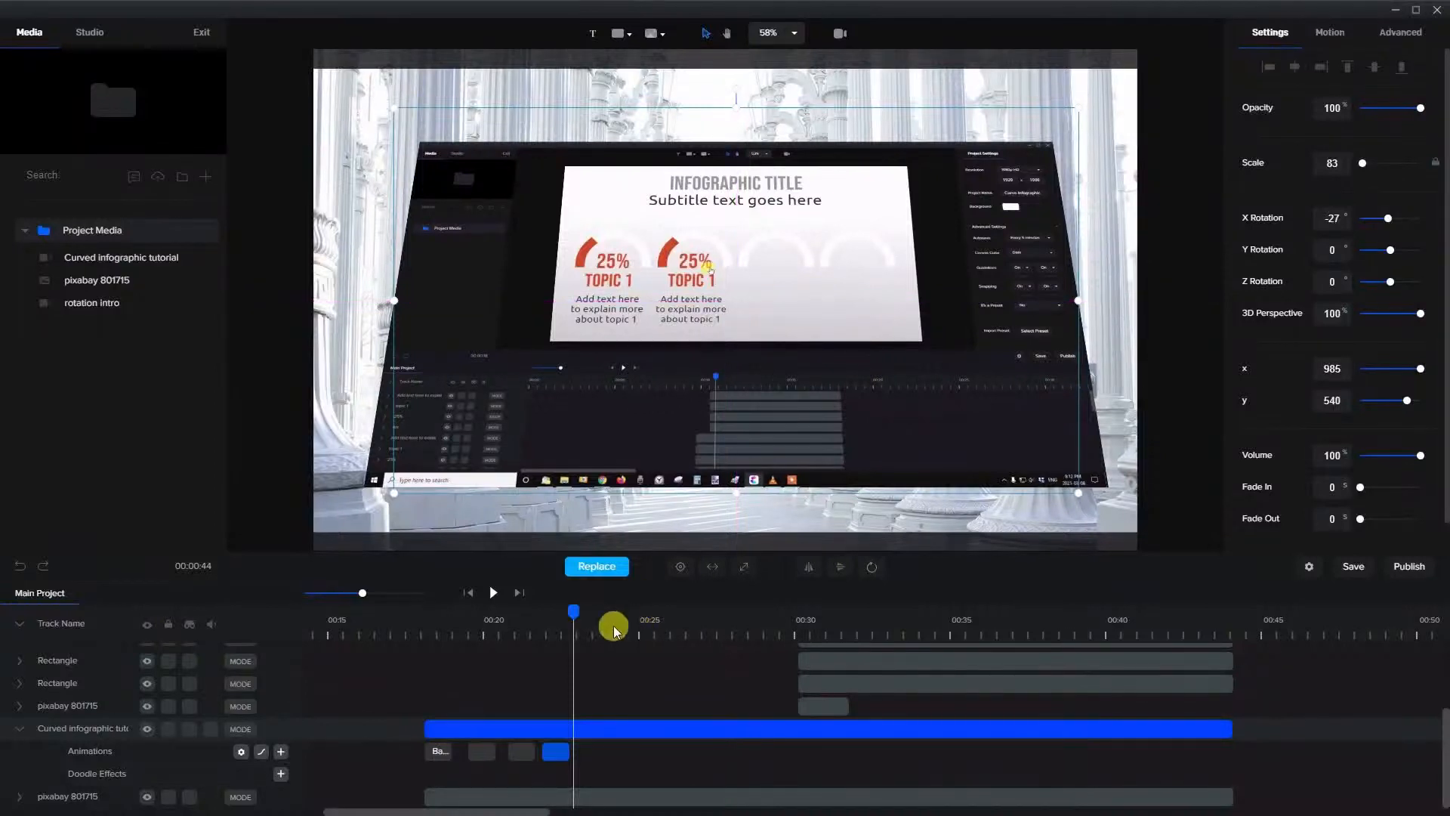
Add a fourth custom animation to the clip shortly after the third, with Position and Scale enabled
left_click(281, 751)
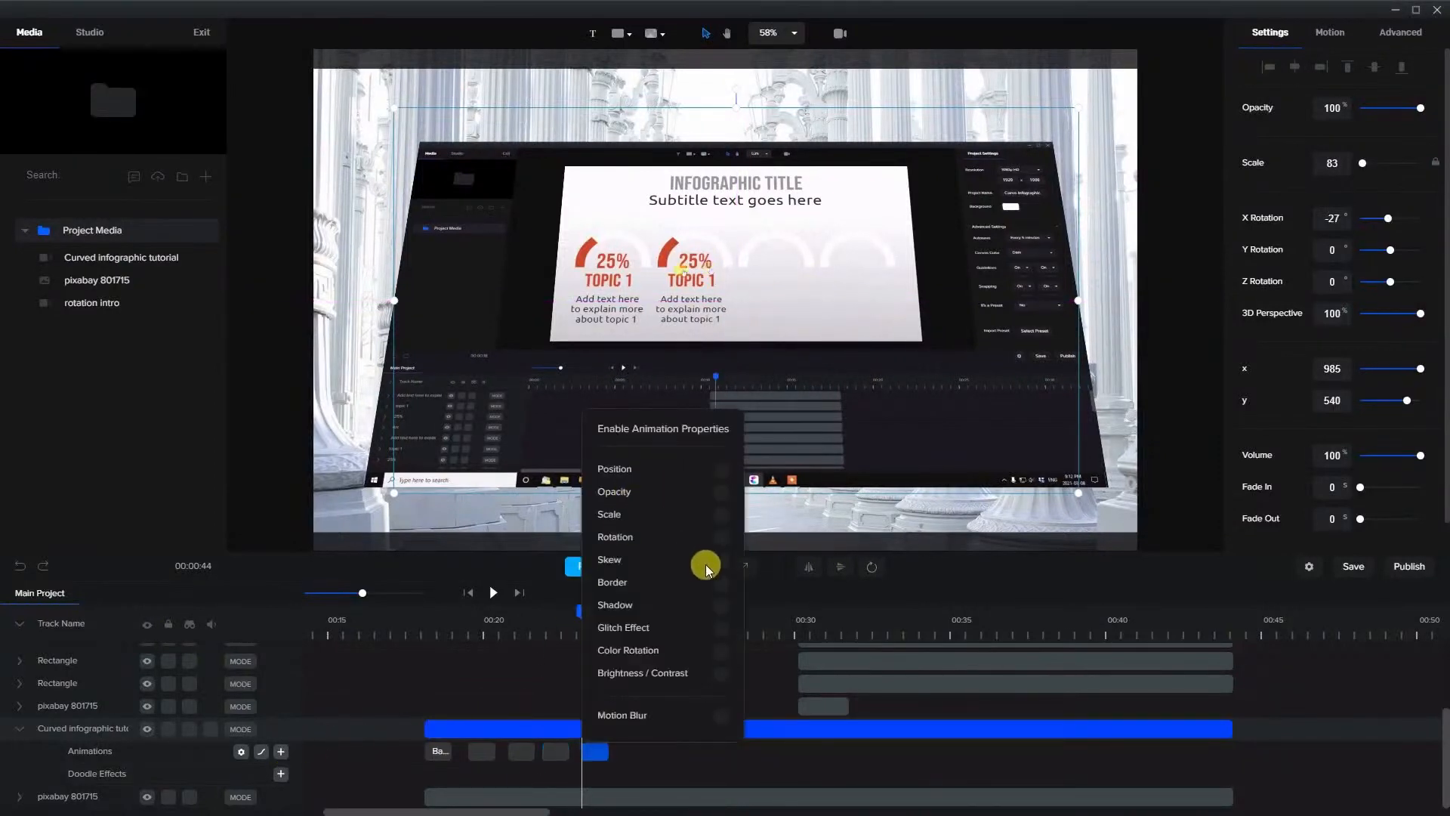
left_click(722, 471)
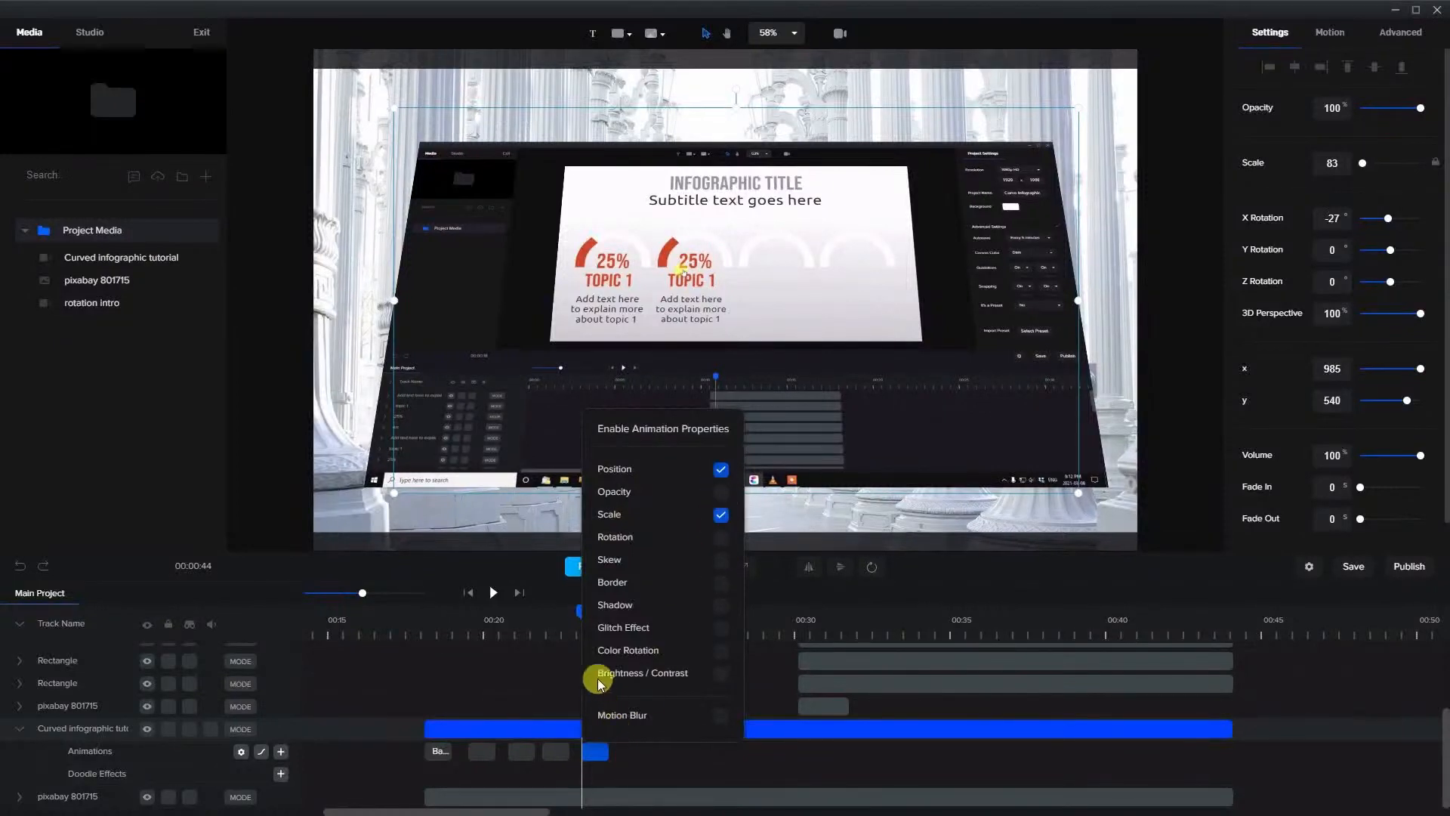
left_click(565, 615)
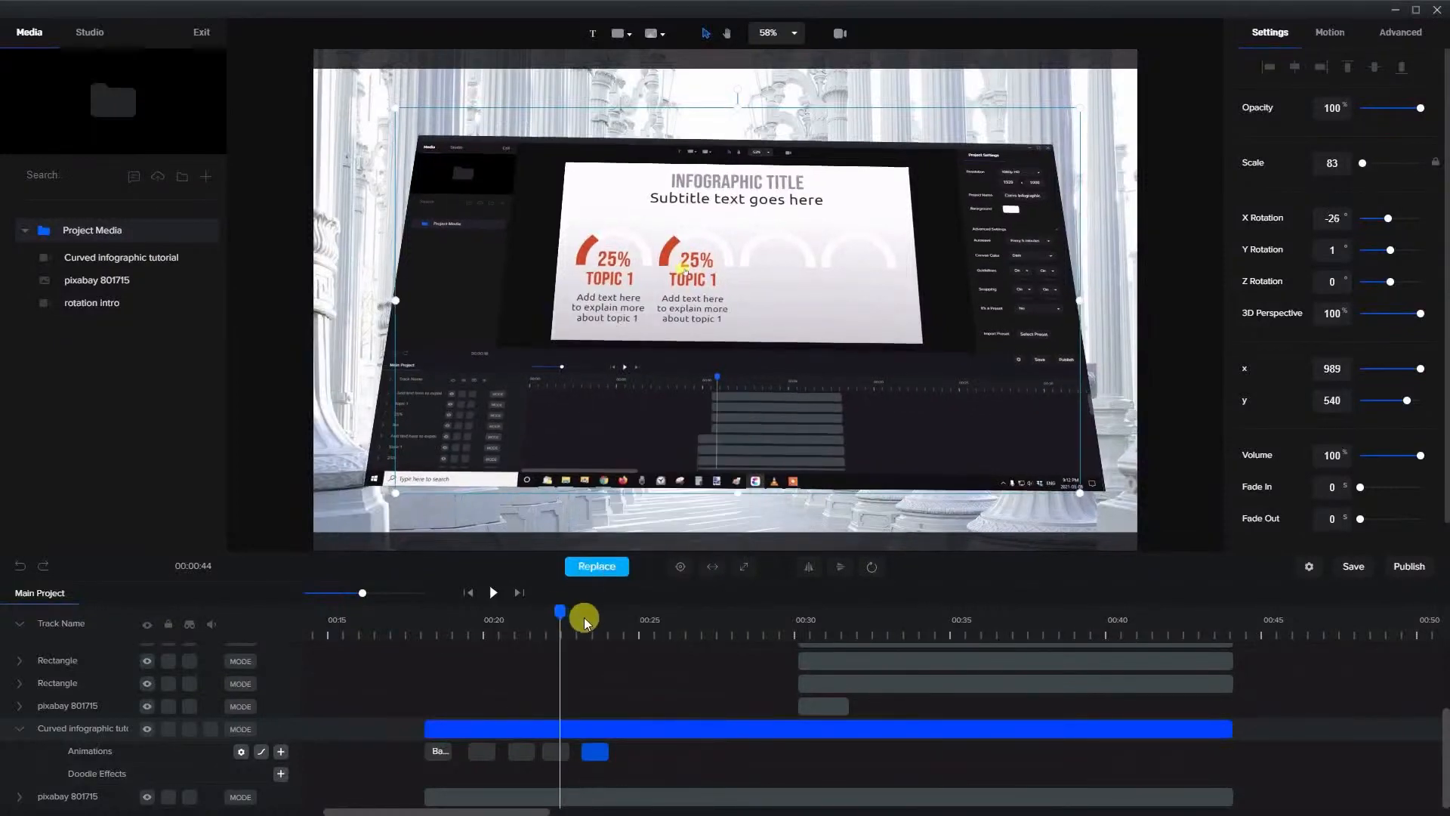
Just past the fourth custom animation, enlarge the clip to scale 100 and move it to x 958, y 618
left_click(598, 617)
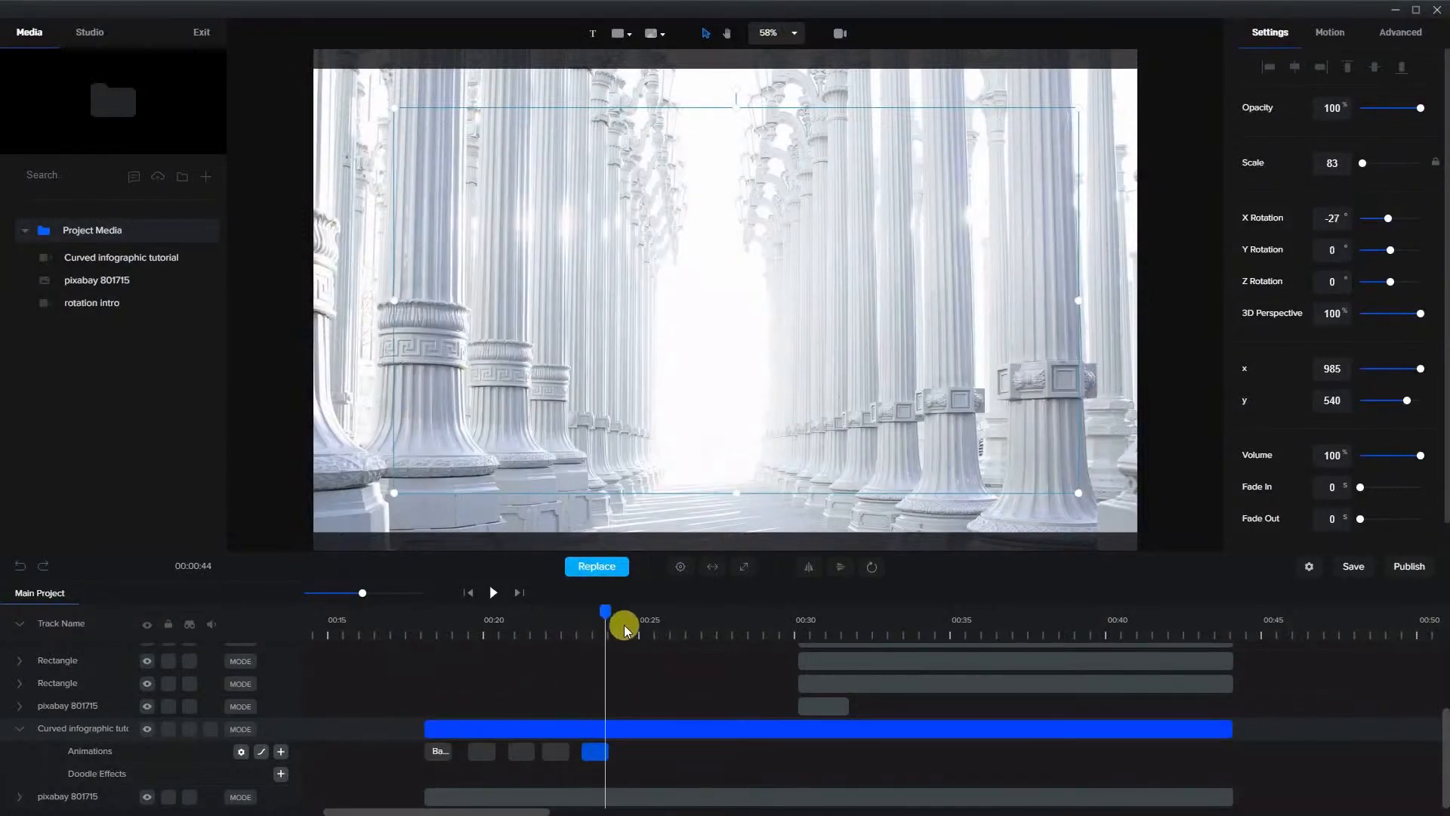
left_click(621, 624)
left_click(608, 723)
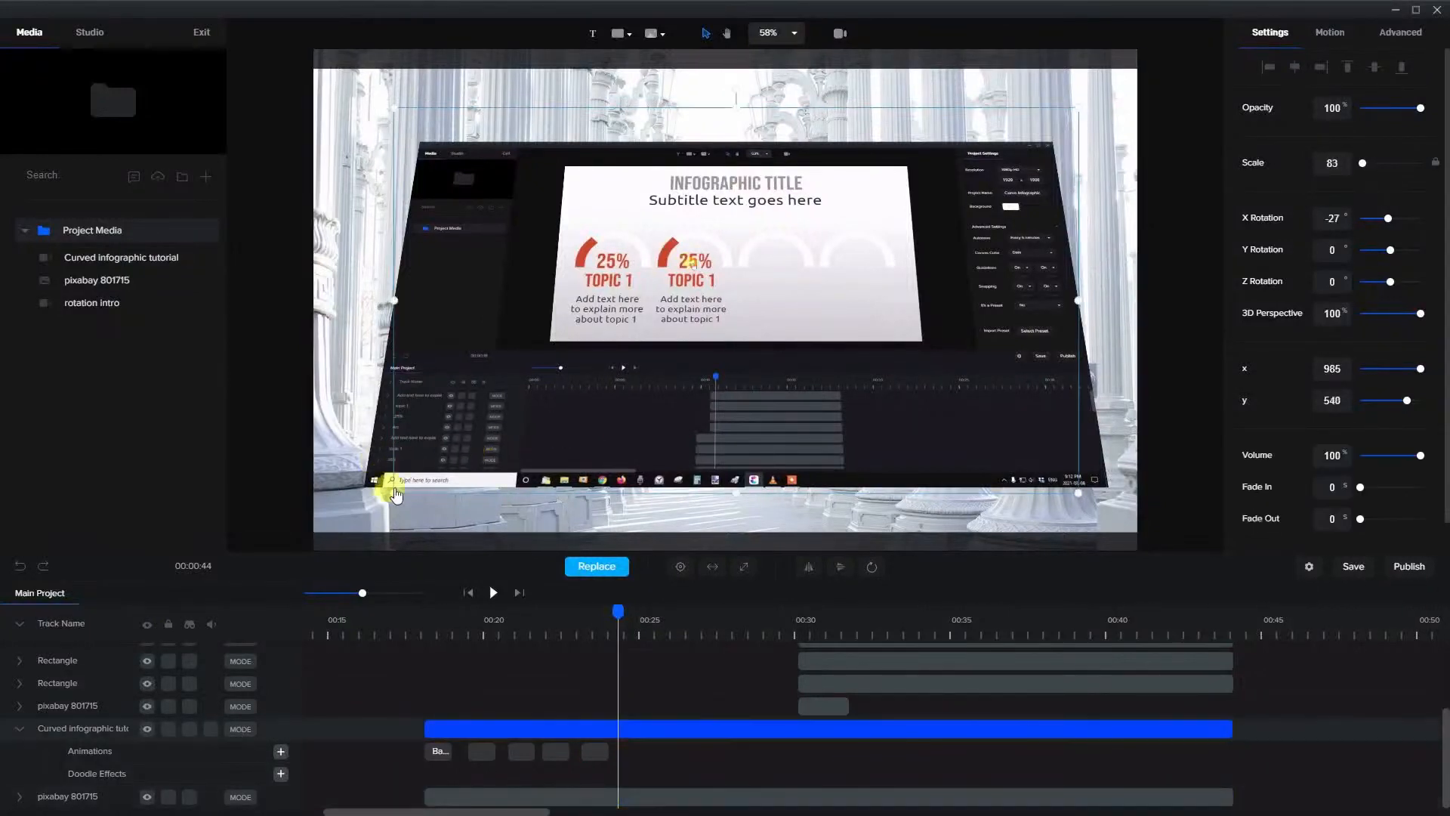
left_click_drag(391, 492, 275, 592)
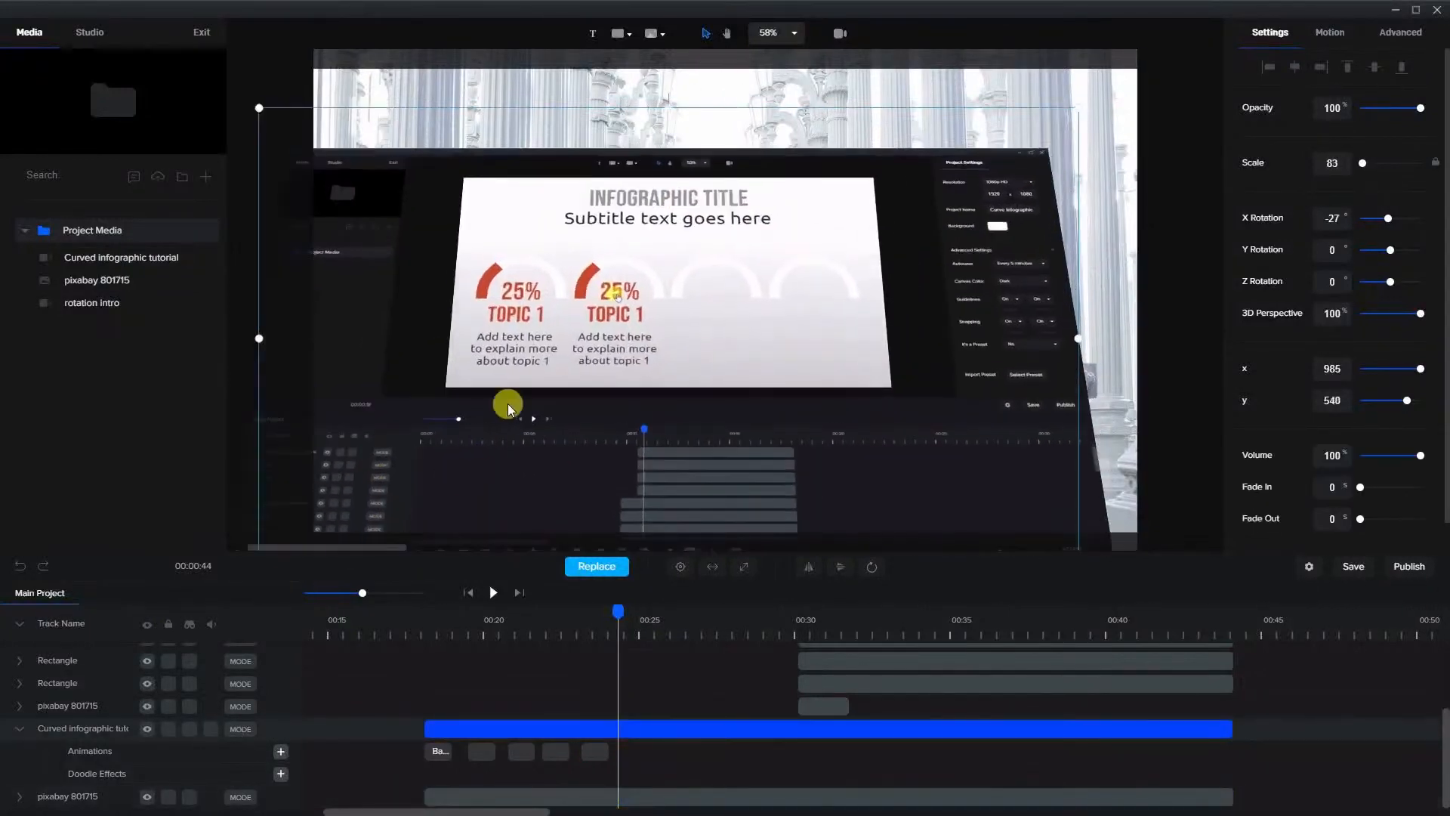
left_click_drag(537, 407, 567, 373)
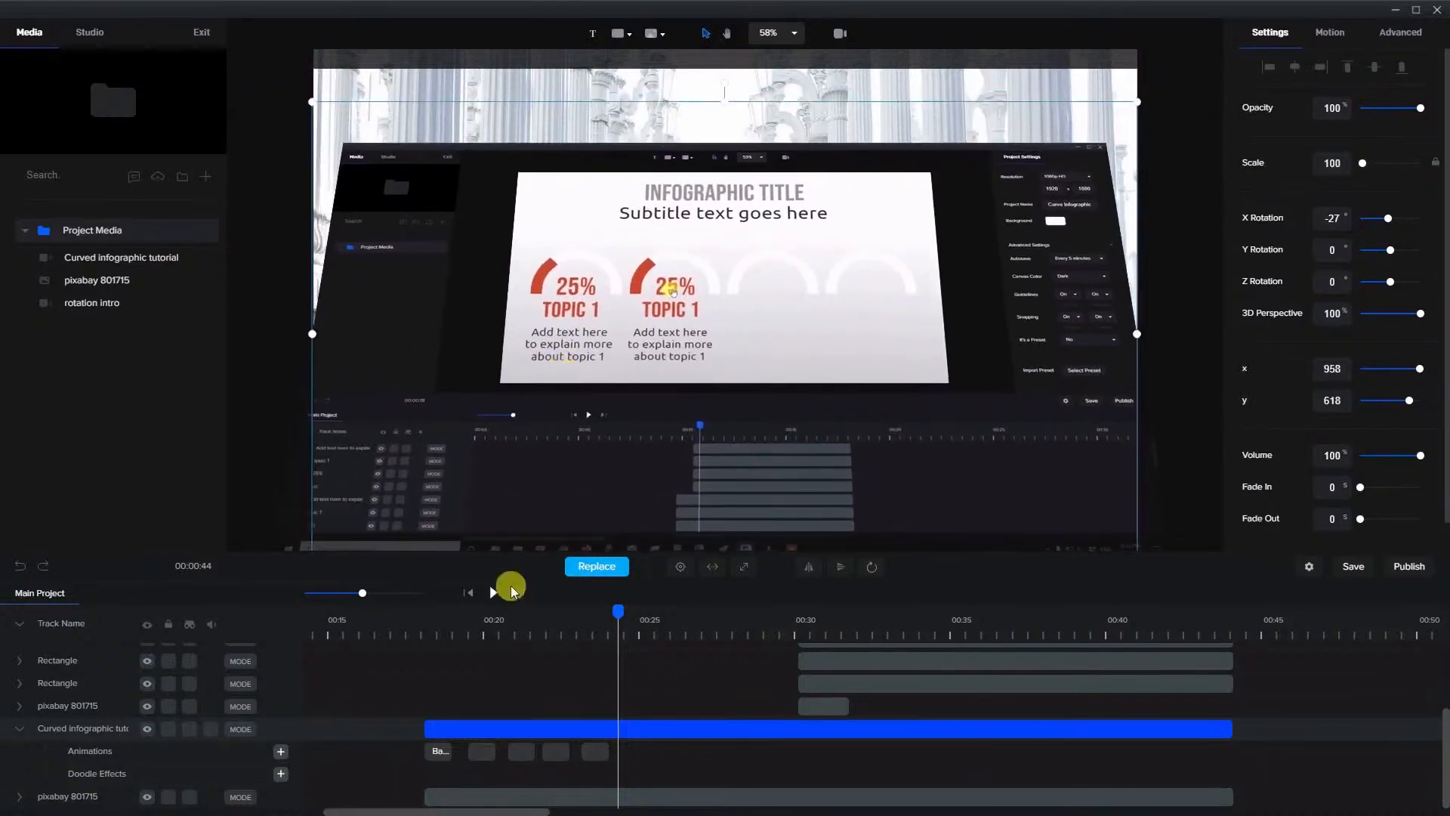
Play the clip from its start through all its animations to about 00:25 to check the motion
left_click(424, 627)
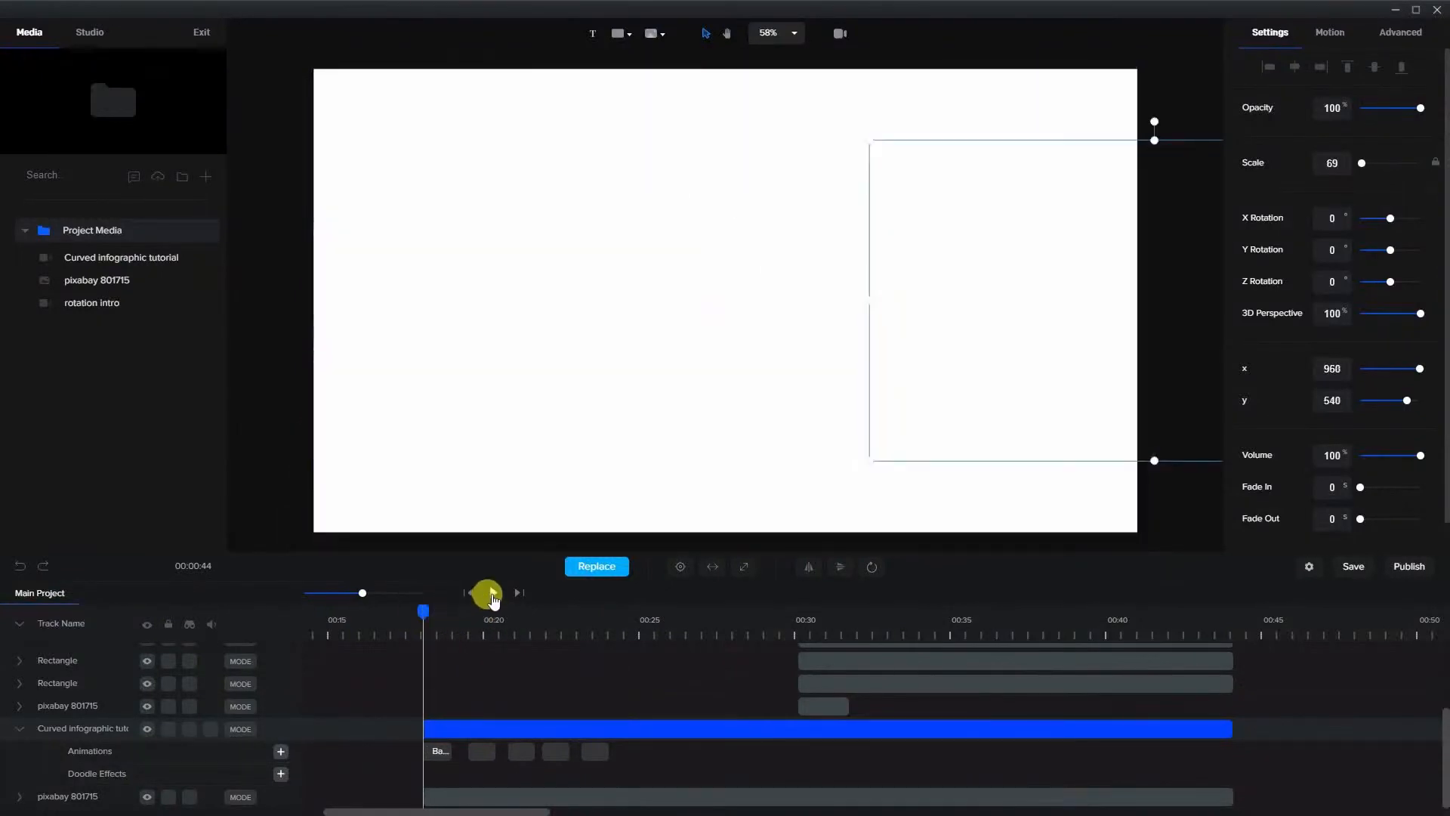
left_click(492, 593)
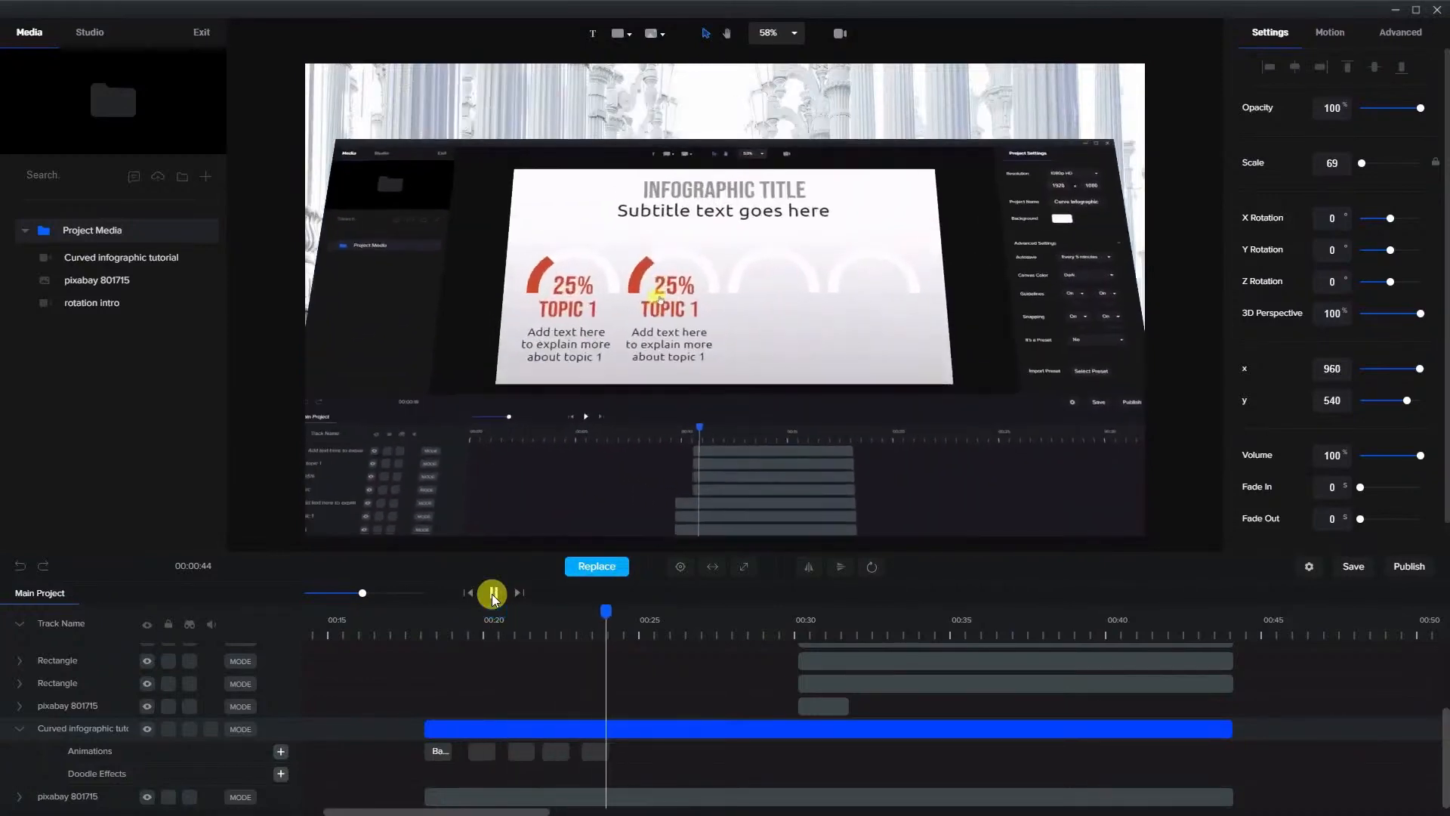
left_click(494, 594)
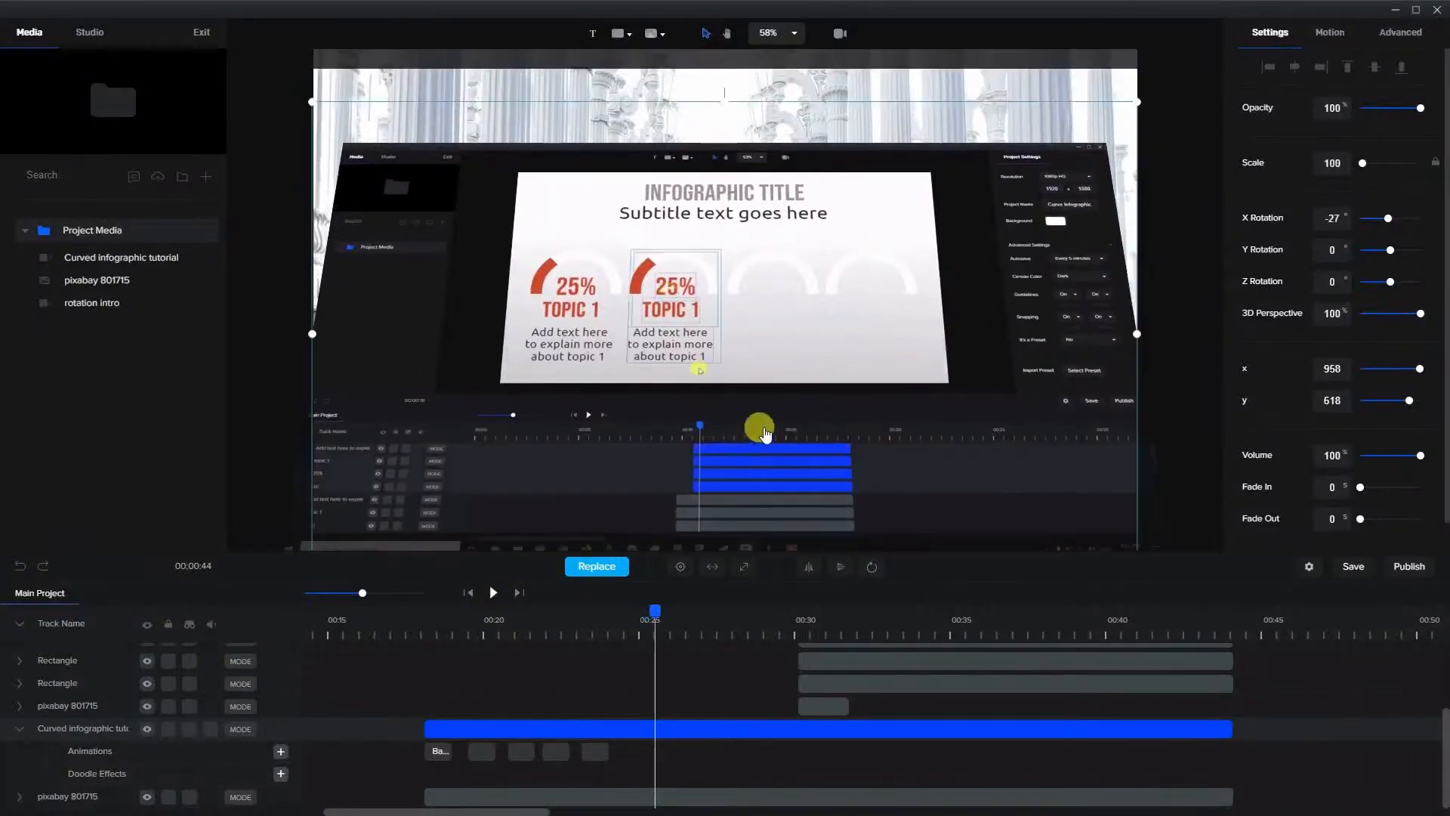